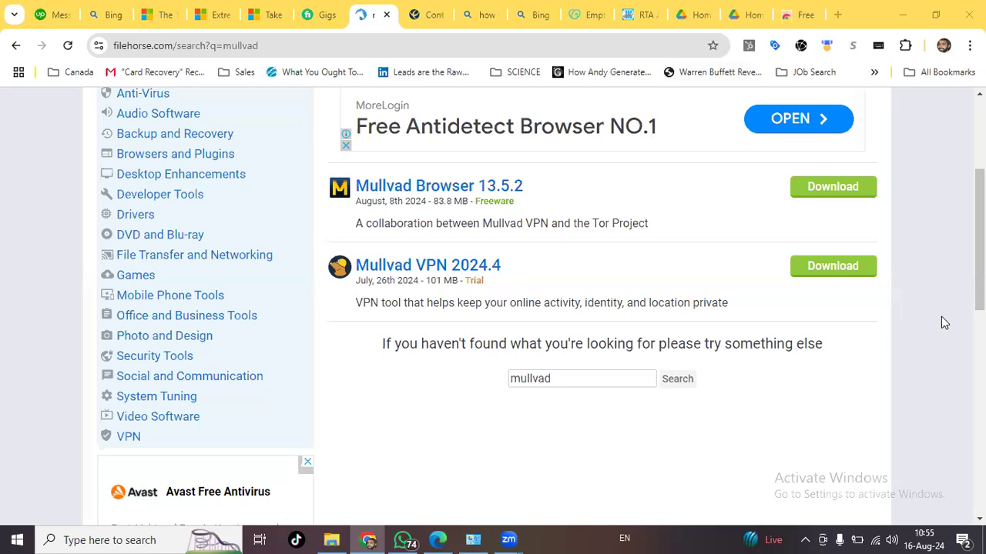
Step: Open the Mullvad Browser 13.5.2 page from the FileHorse search results, dismissing the full-page ad
scroll(940, 316, up, 2)
scroll(931, 303, down, 1)
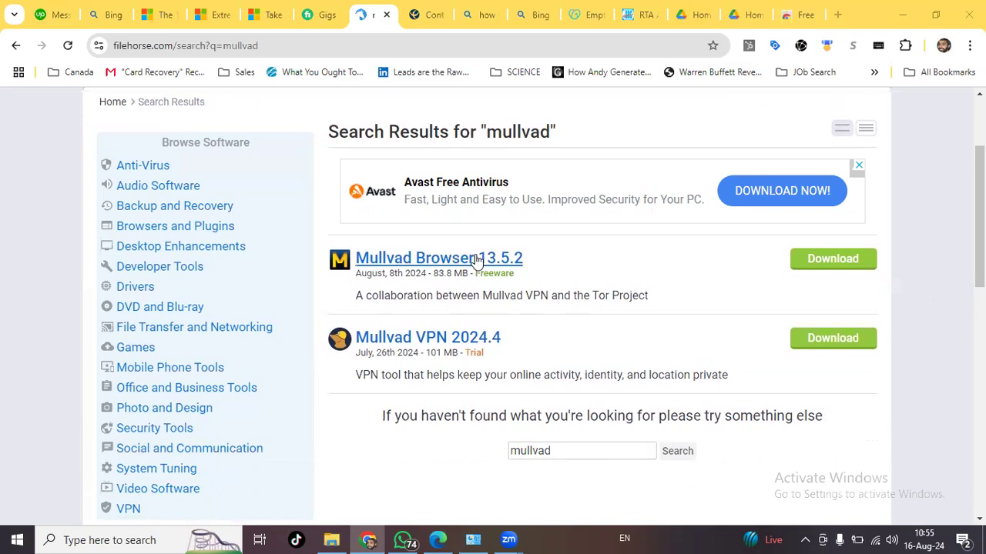
click(443, 266)
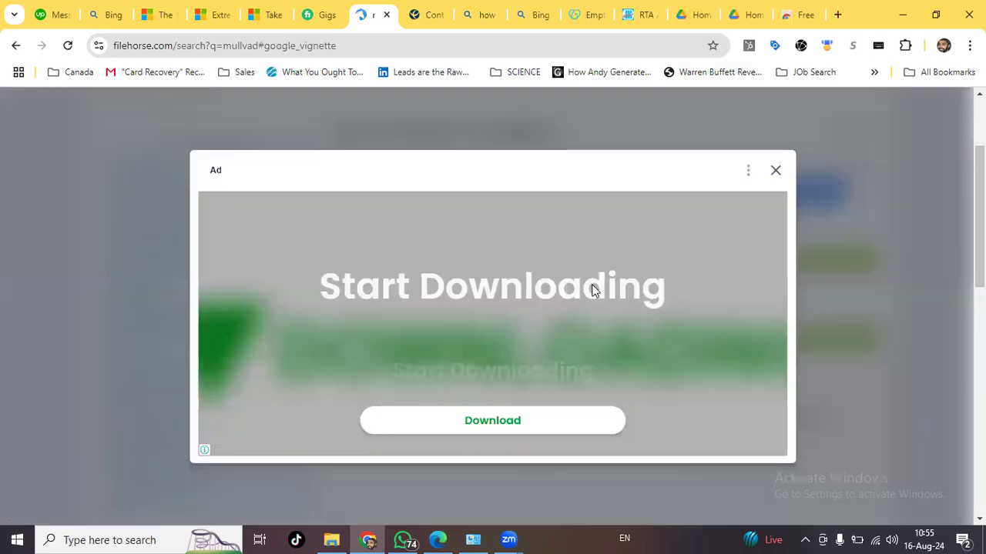
click(775, 174)
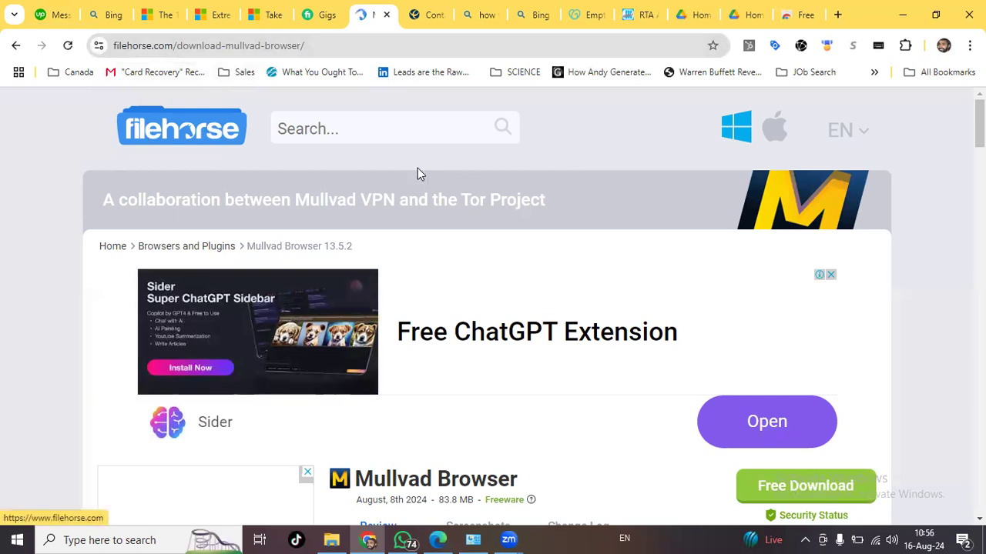
Step: Read the Mullvad Browser review on FileHorse, from the introduction through the Features, How to Use and FAQ sections
scroll(465, 179, down, 2)
scroll(466, 183, down, 4)
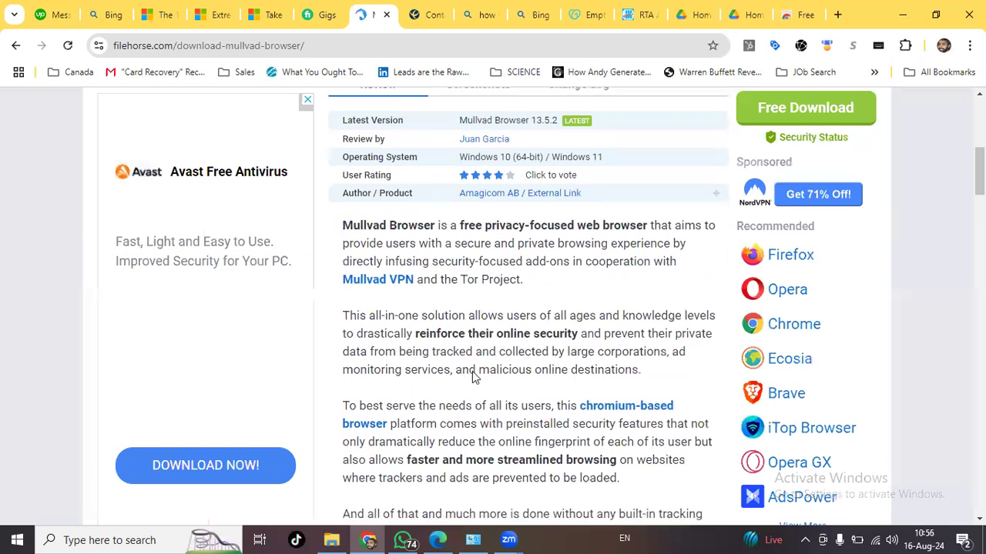
scroll(471, 379, down, 1)
drag(454, 163, 645, 162)
click(431, 250)
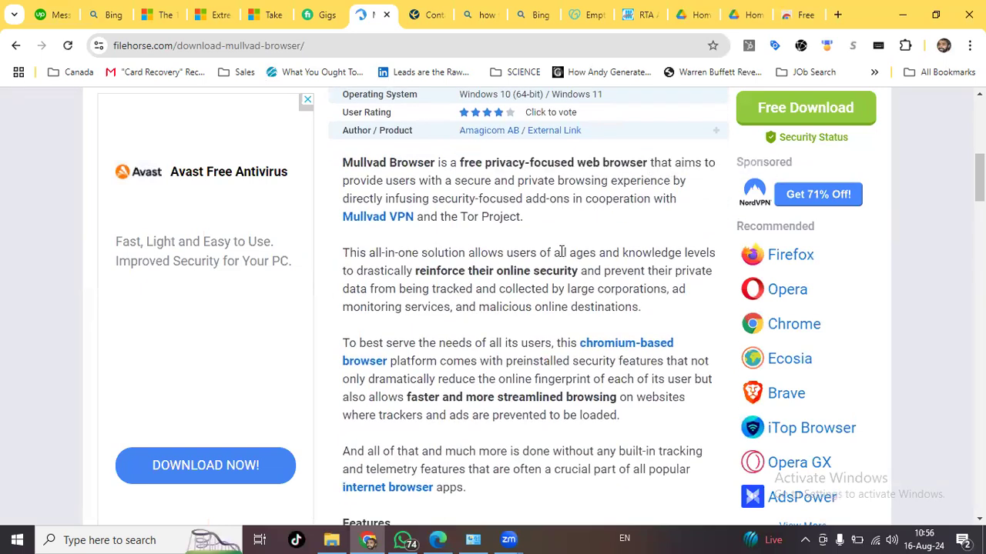
drag(563, 199, 677, 219)
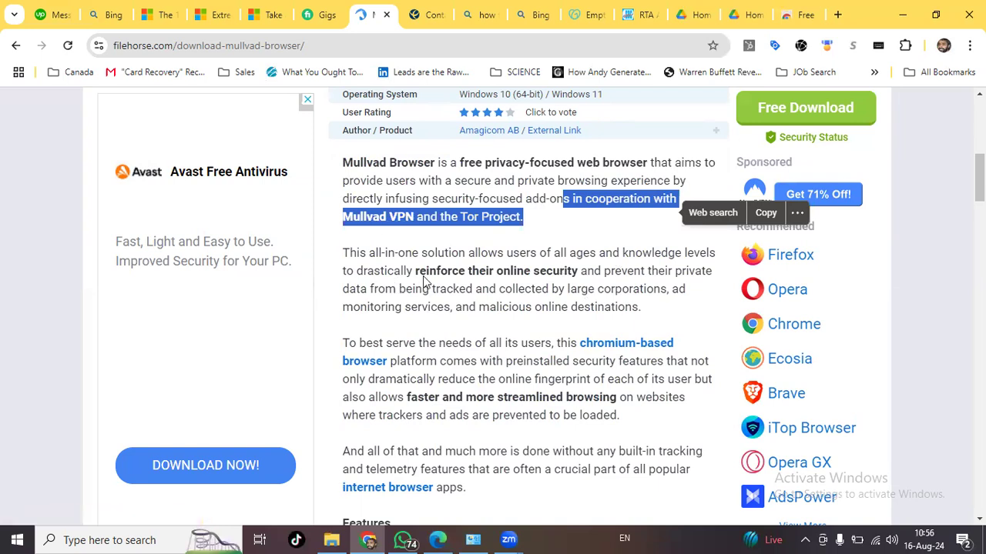
scroll(440, 281, down, 3)
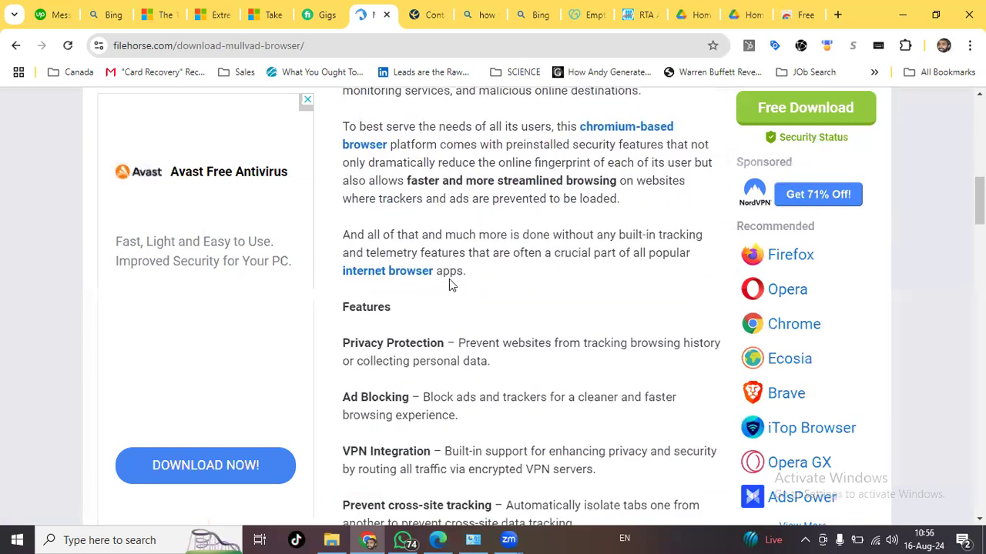
scroll(449, 279, down, 2)
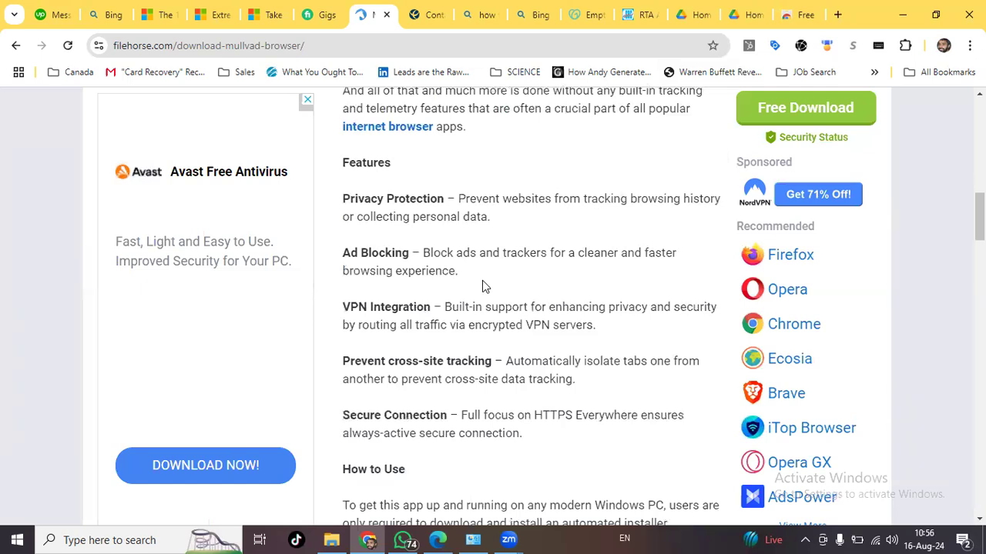
scroll(483, 282, down, 1)
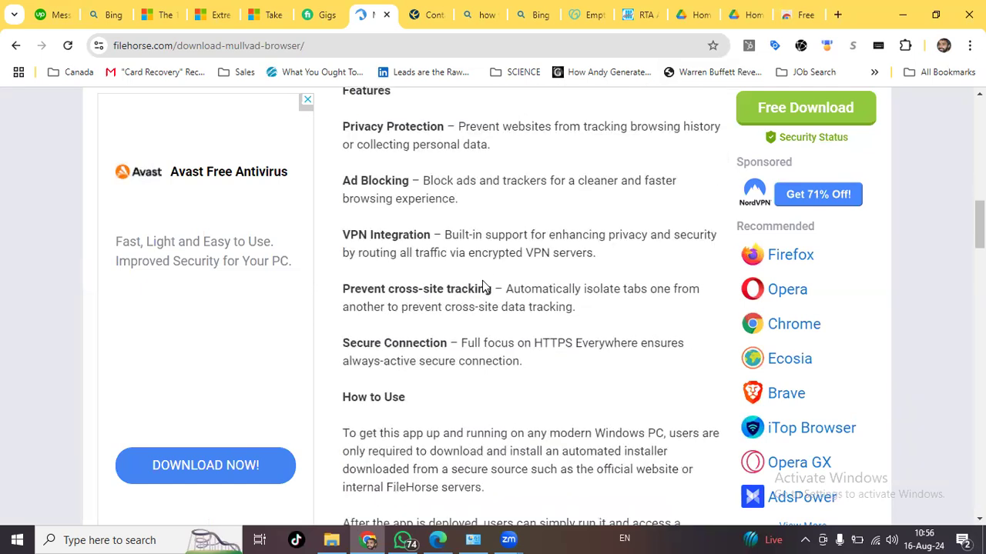
scroll(482, 281, up, 1)
scroll(413, 240, down, 2)
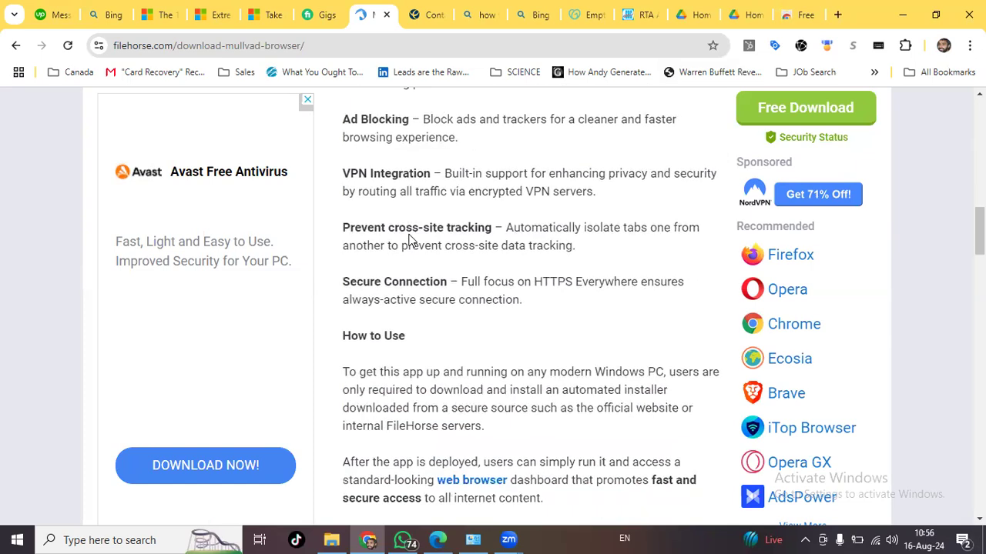
scroll(561, 265, down, 1)
scroll(570, 277, down, 7)
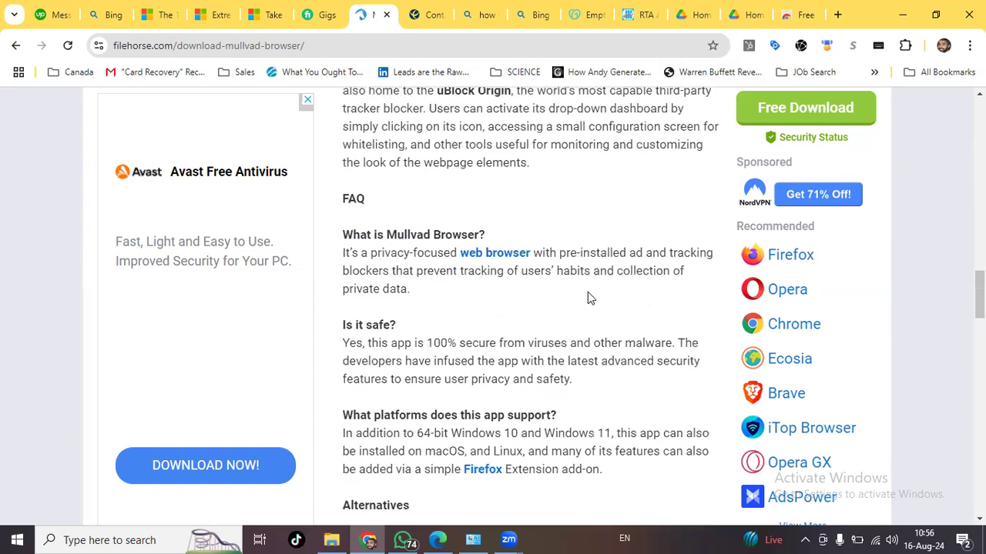
Step: Run mullvad-browser-windows-x86_64-13.5.2 from the Drivers folder in File Explorer, install with the Standard type, and maximize the Mullvad Browser window
click(338, 540)
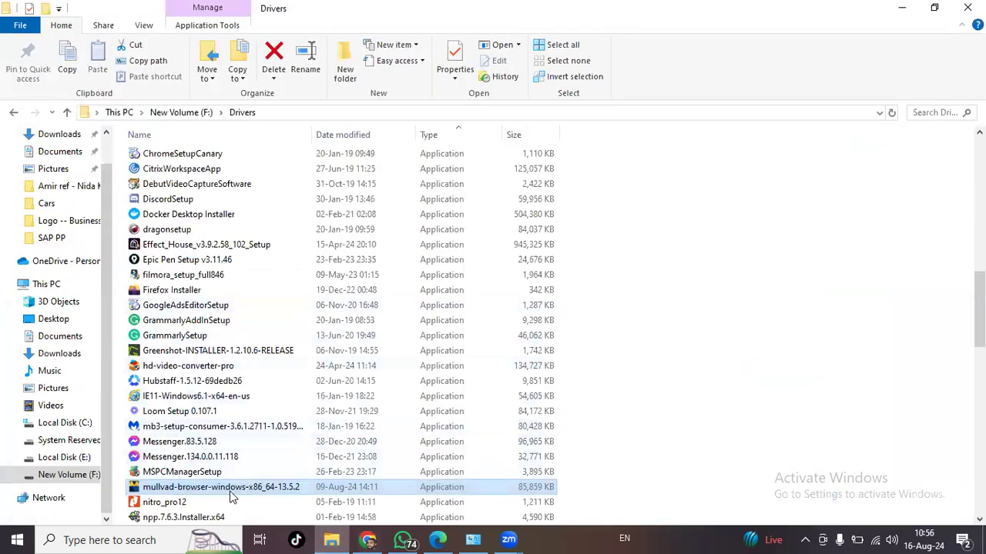
double_click(163, 493)
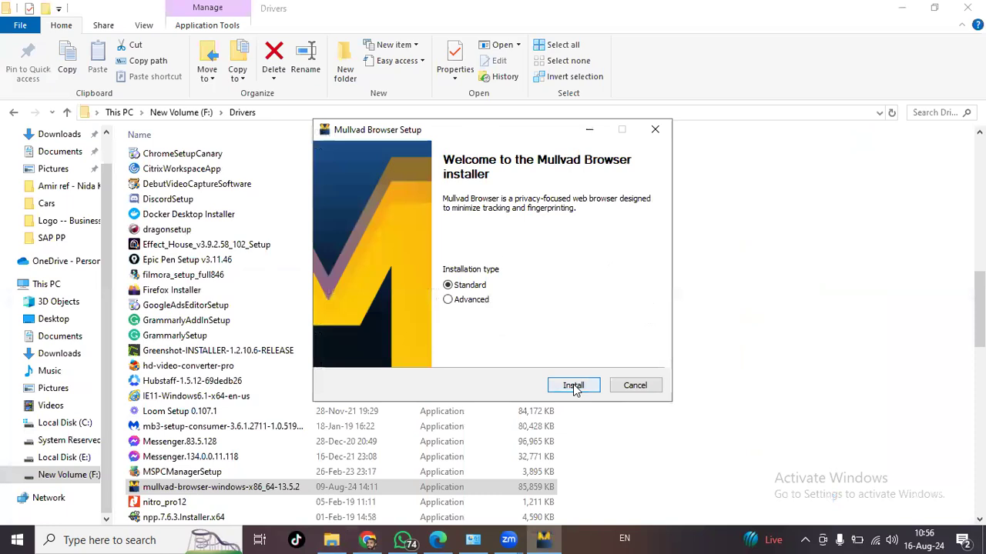
click(573, 387)
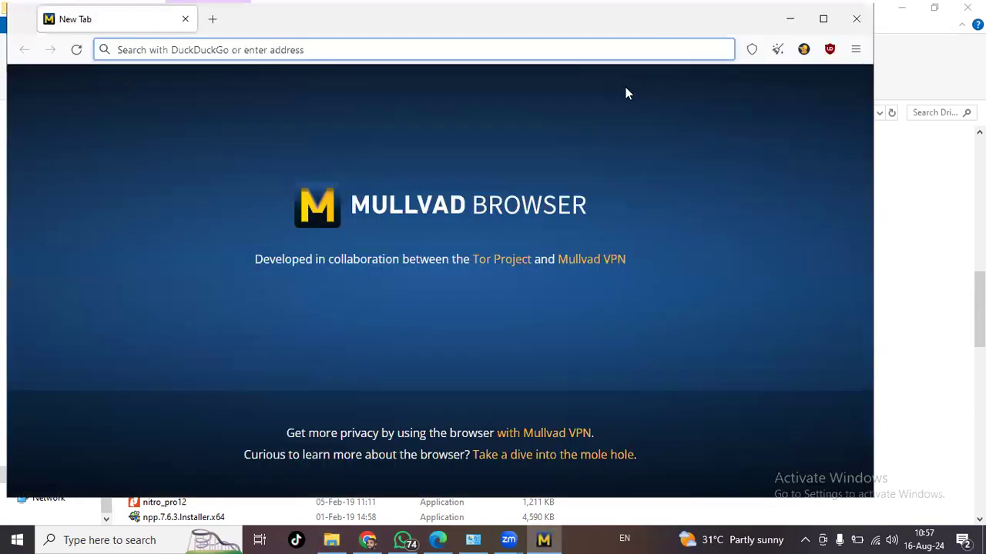
click(823, 19)
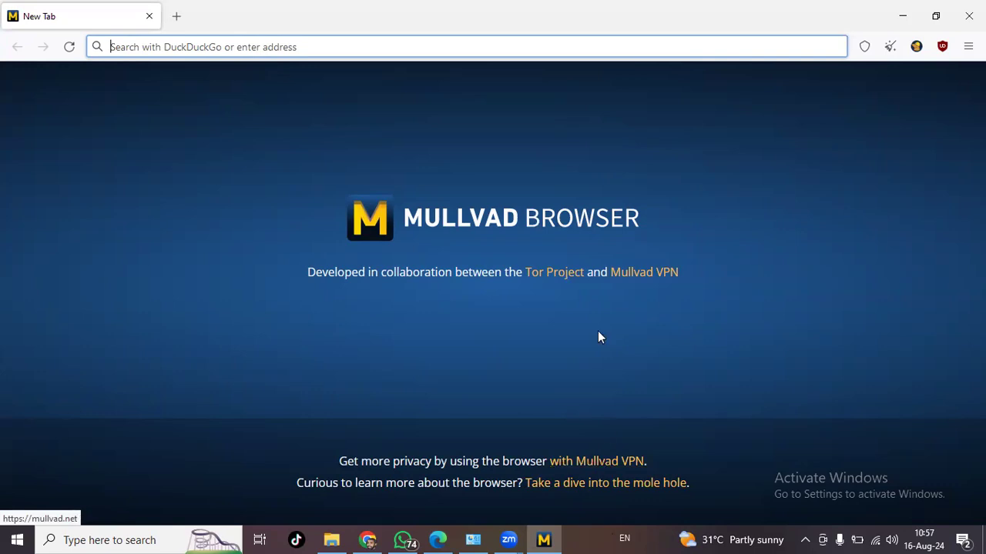
Step: Open the "Take a dive into the mole hole" link and skim the Mullvad Browser page down to the first topic cards
click(590, 484)
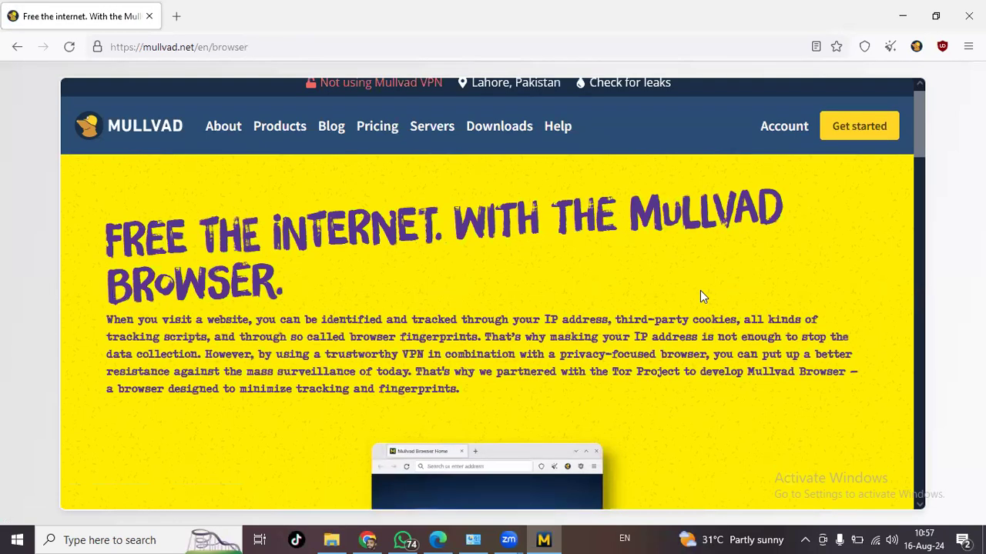
scroll(701, 291, down, 4)
scroll(700, 291, down, 4)
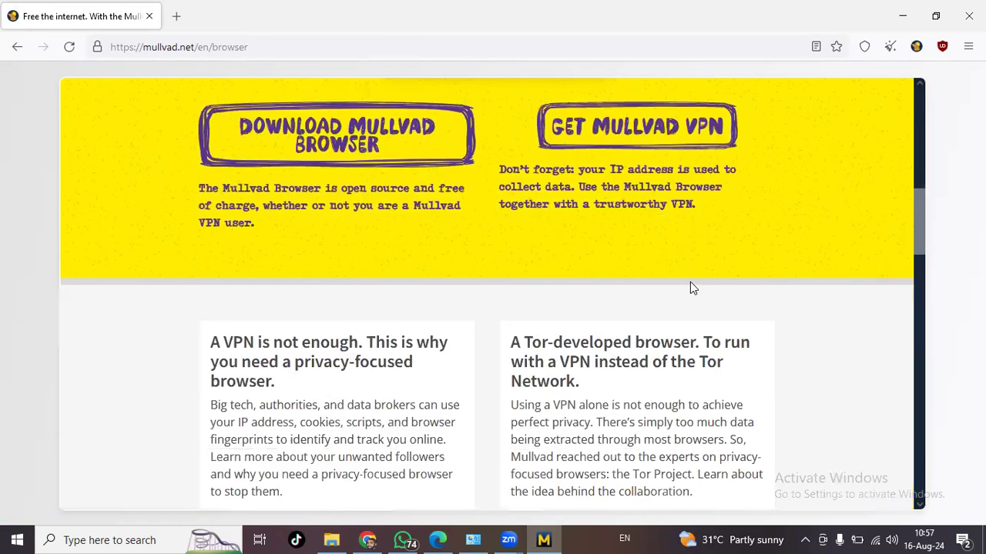
scroll(690, 281, up, 6)
scroll(690, 287, up, 2)
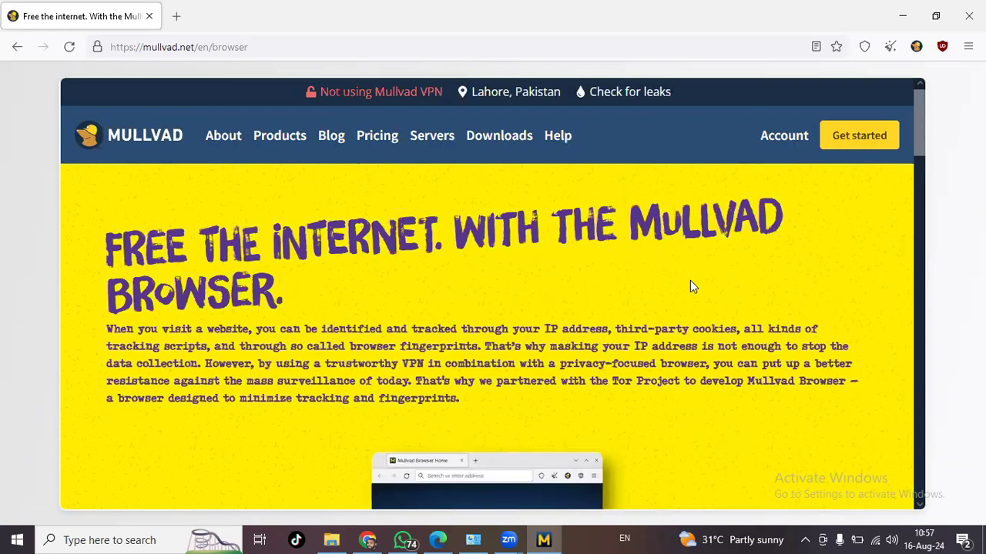
scroll(702, 285, down, 4)
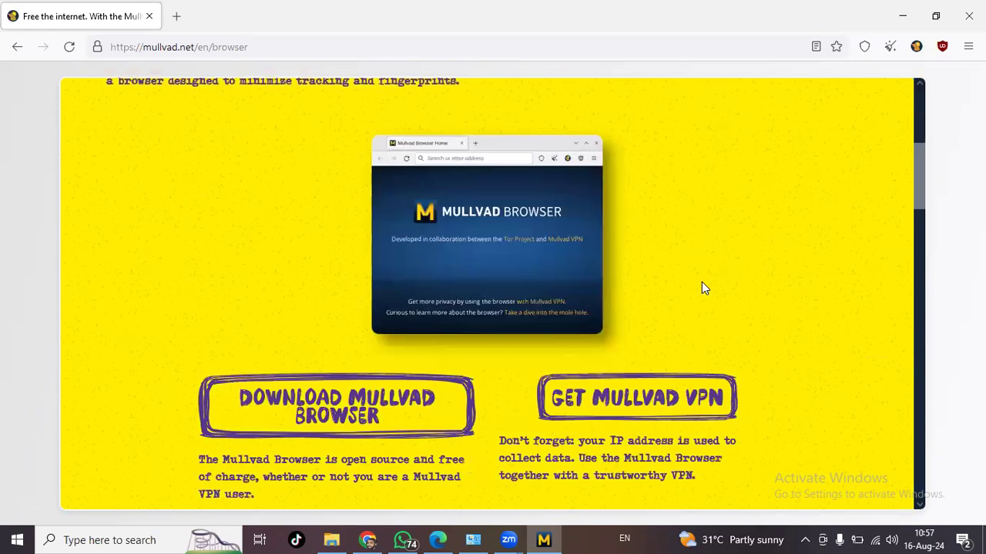
scroll(702, 282, down, 1)
scroll(701, 282, up, 5)
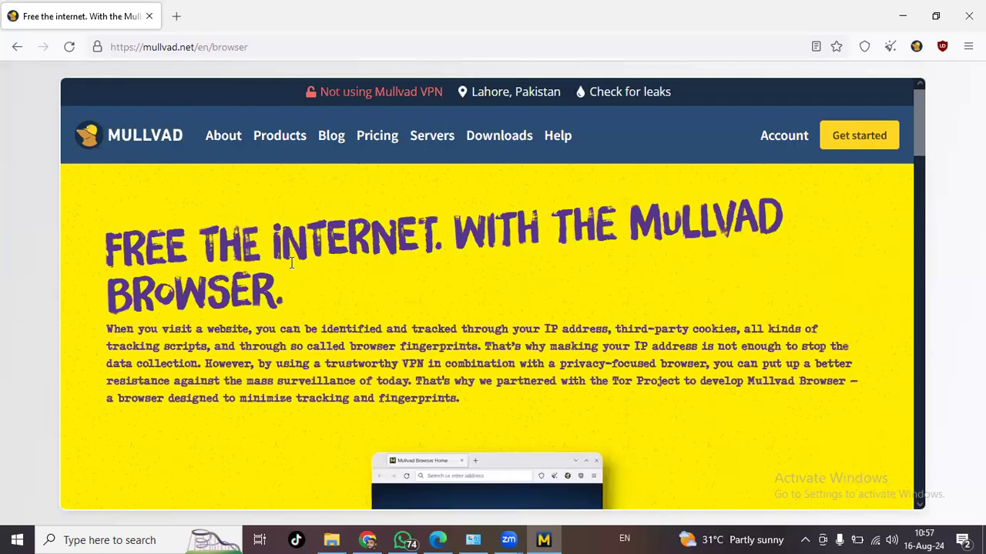
Step: Read the page's headline and introductory paragraph on IP address tracking and the Tor Project partnership, highlighting passages while reading
drag(274, 237, 560, 317)
click(560, 317)
scroll(721, 295, down, 3)
scroll(662, 290, up, 2)
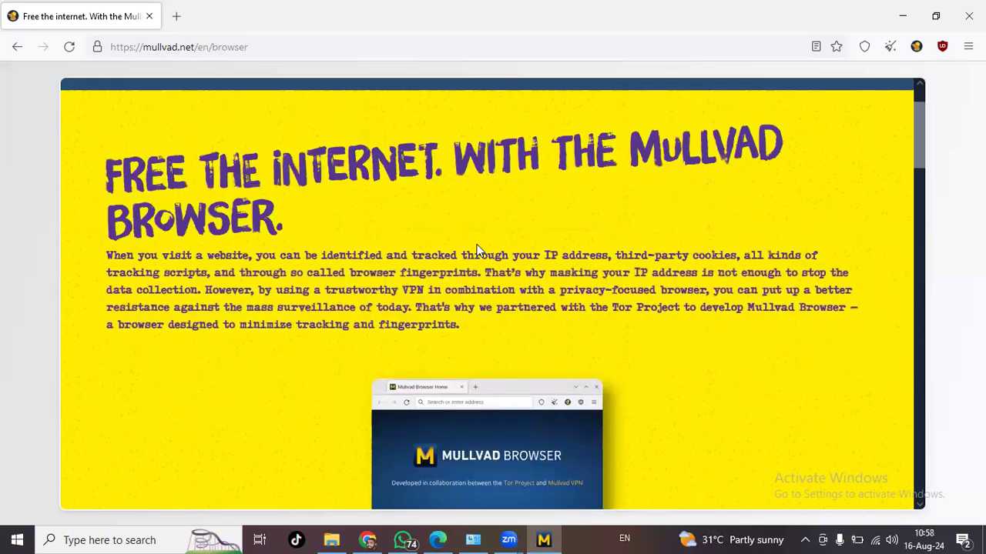
drag(462, 255, 755, 279)
click(584, 327)
drag(440, 302, 719, 308)
click(736, 379)
Step: Look through the Mullvad Browser page's topic cards, from the VPN and fingerprinting articles down to the footer links
scroll(736, 379, down, 5)
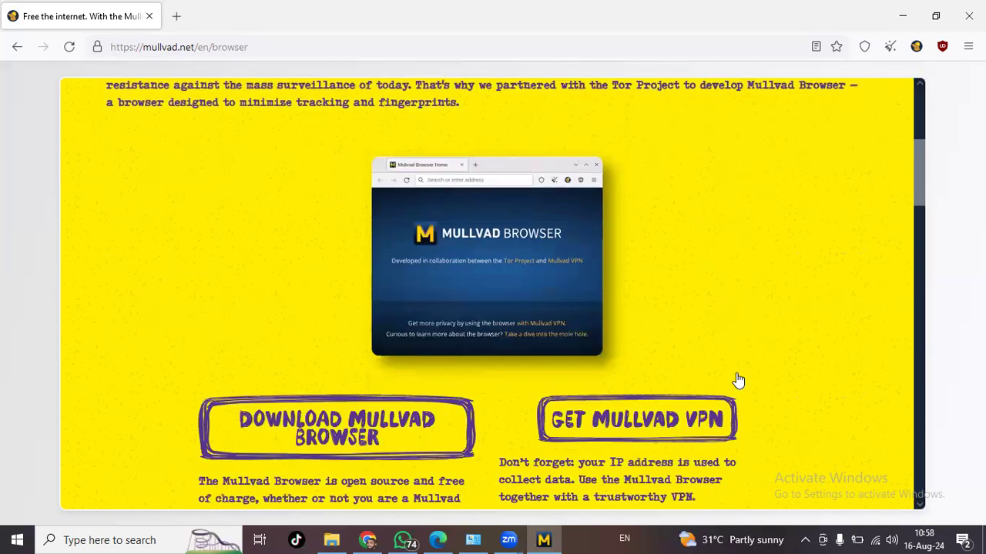
scroll(734, 379, down, 6)
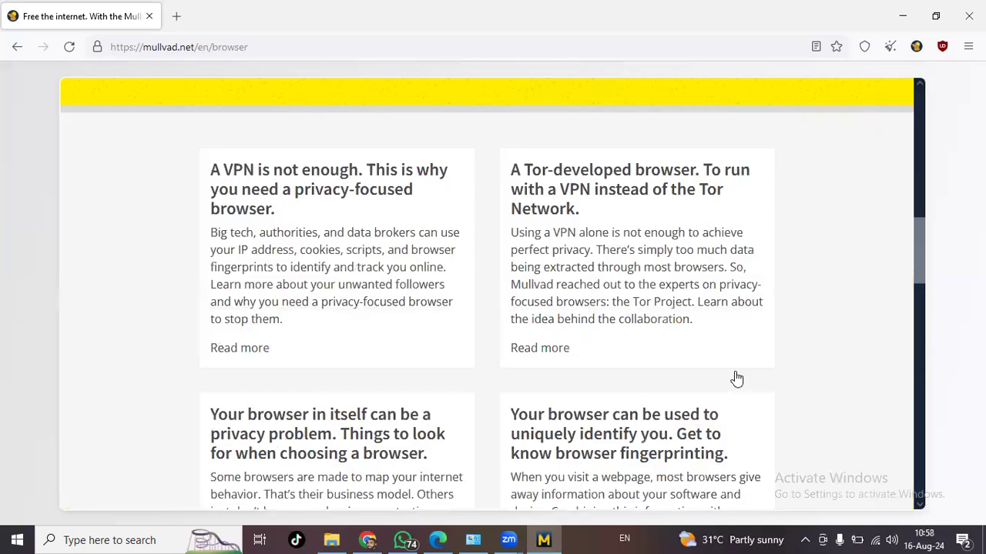
scroll(620, 242, down, 10)
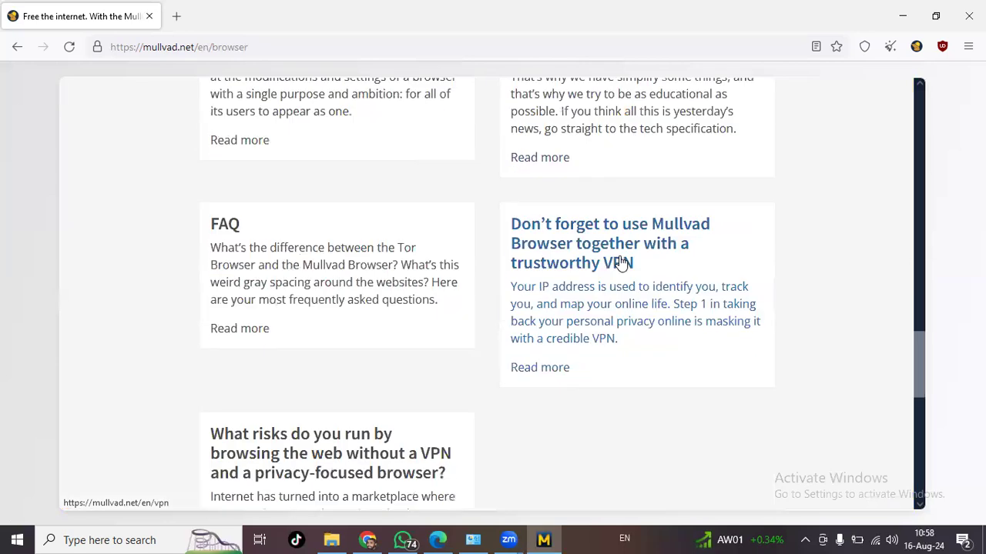
scroll(623, 260, down, 3)
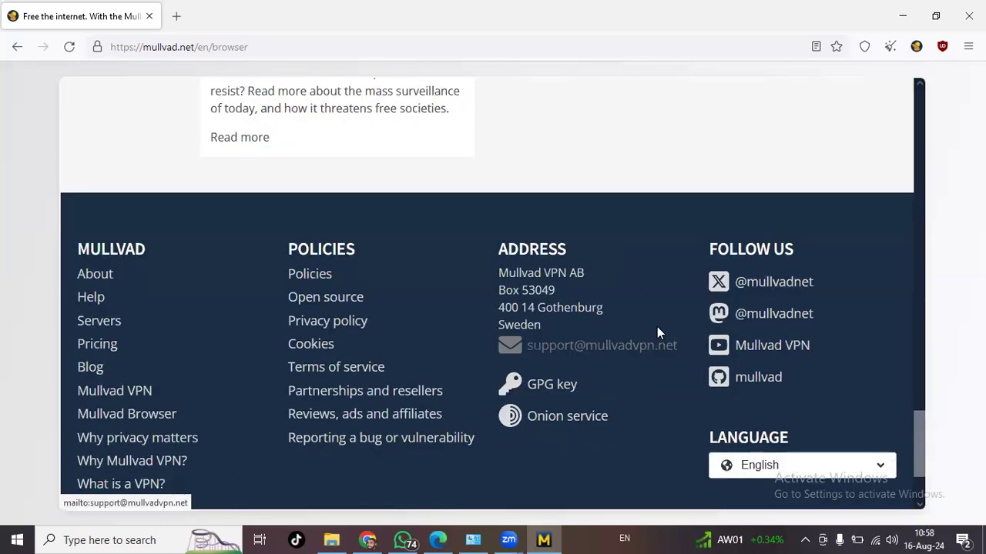
scroll(242, 406, down, 2)
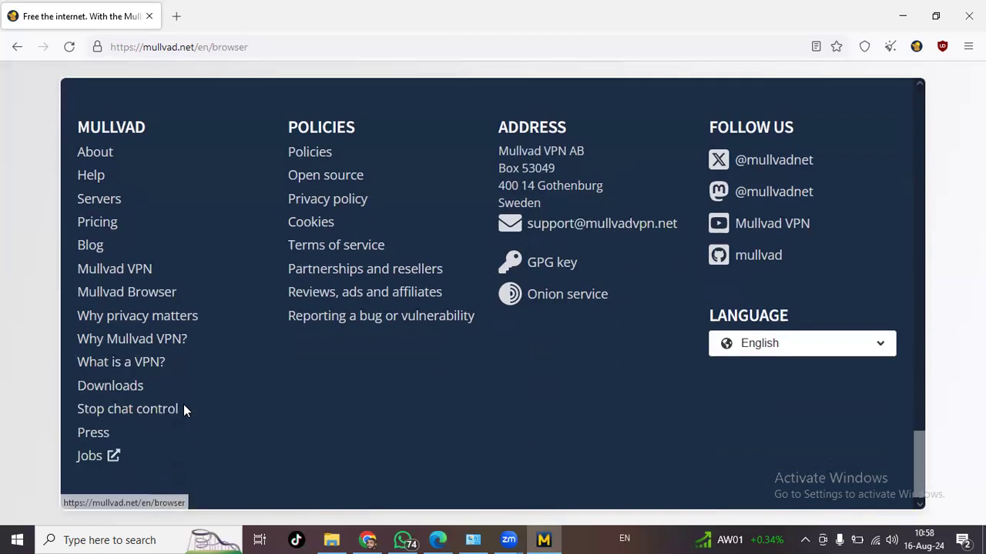
Step: Open the "Reviews, ads and affiliates" policy and read its sections on paid reviews, affiliates and third-party ads
click(370, 300)
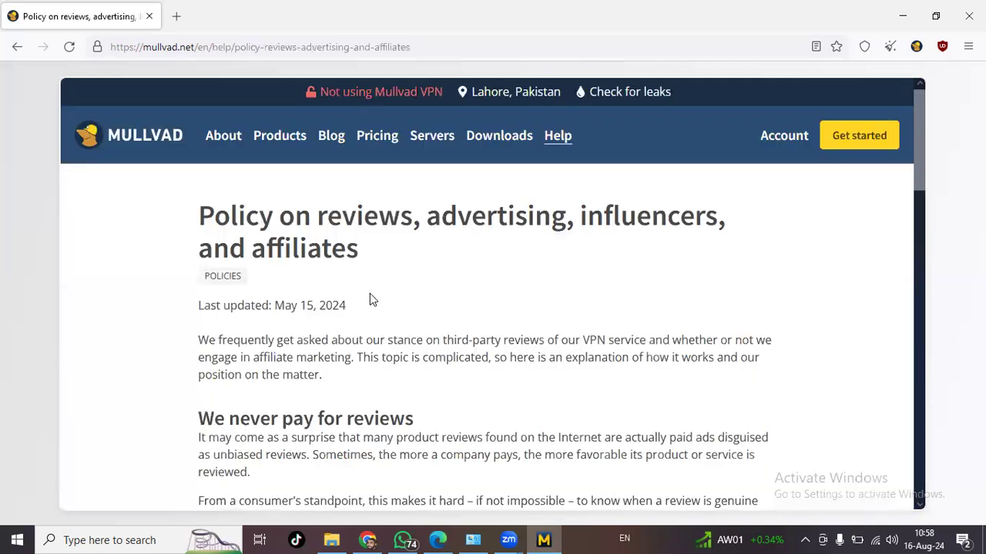
scroll(426, 416, down, 3)
drag(282, 199, 336, 199)
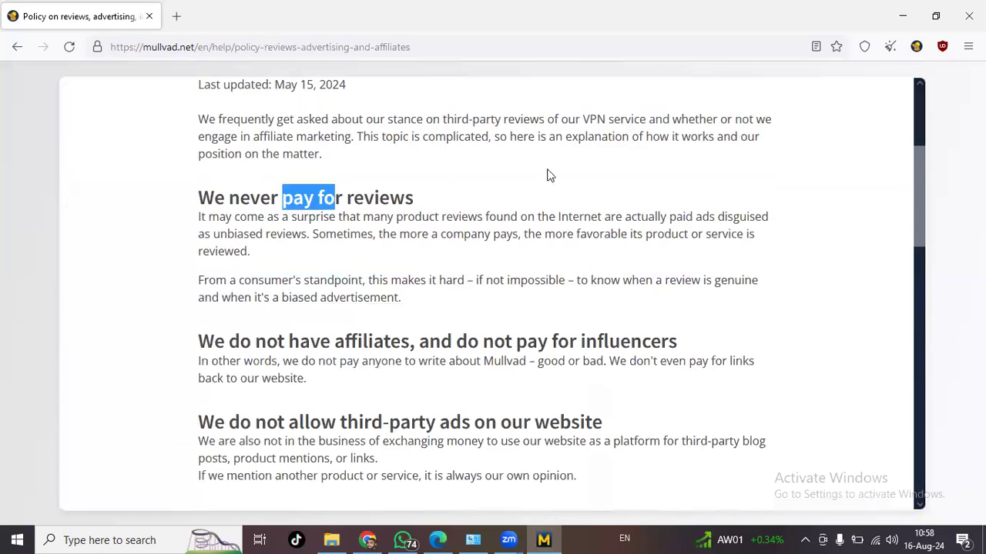
drag(309, 337, 730, 343)
scroll(429, 396, down, 1)
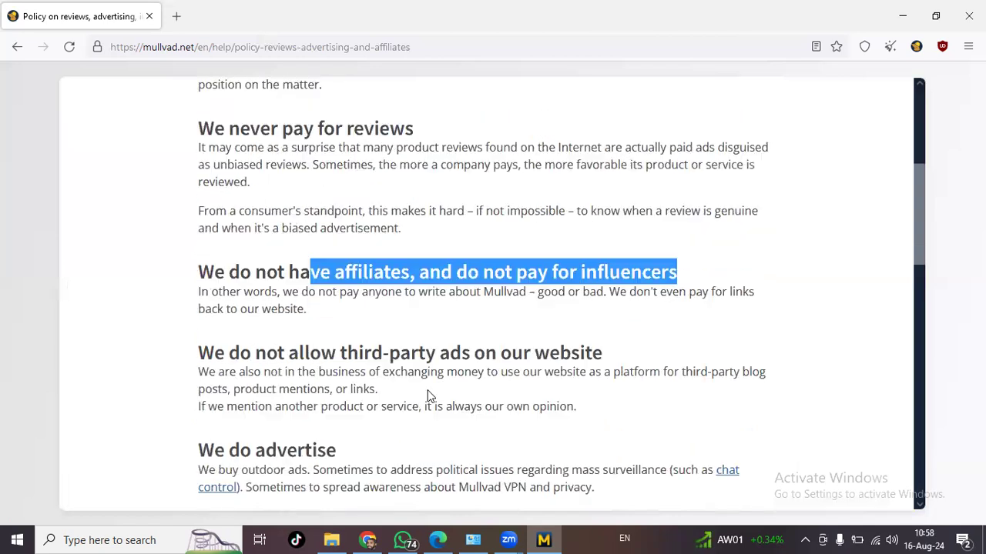
scroll(428, 395, down, 2)
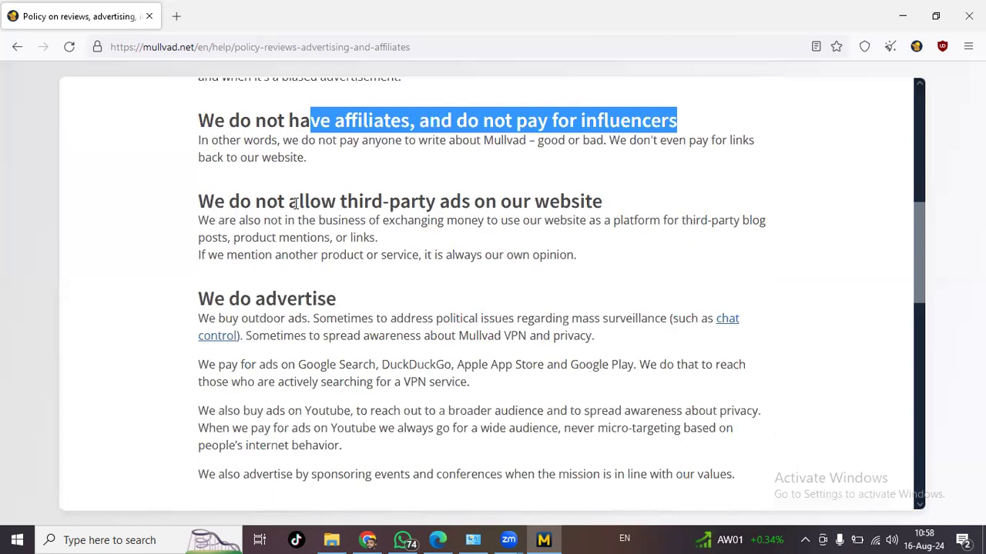
drag(296, 202, 663, 190)
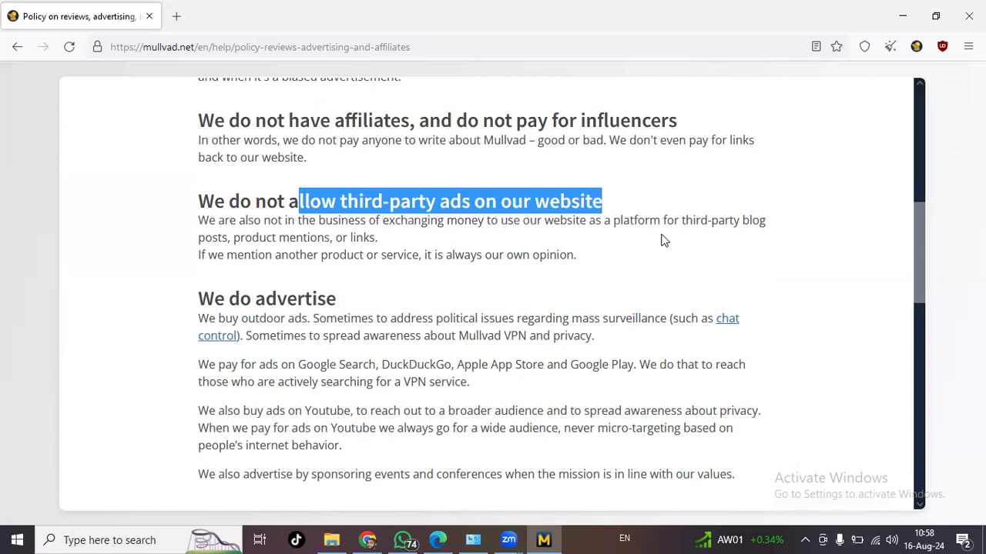
Step: Read the policy's "We do advertise" section, highlighting the text on outdoor ads and political issues
click(288, 337)
scroll(285, 327, down, 3)
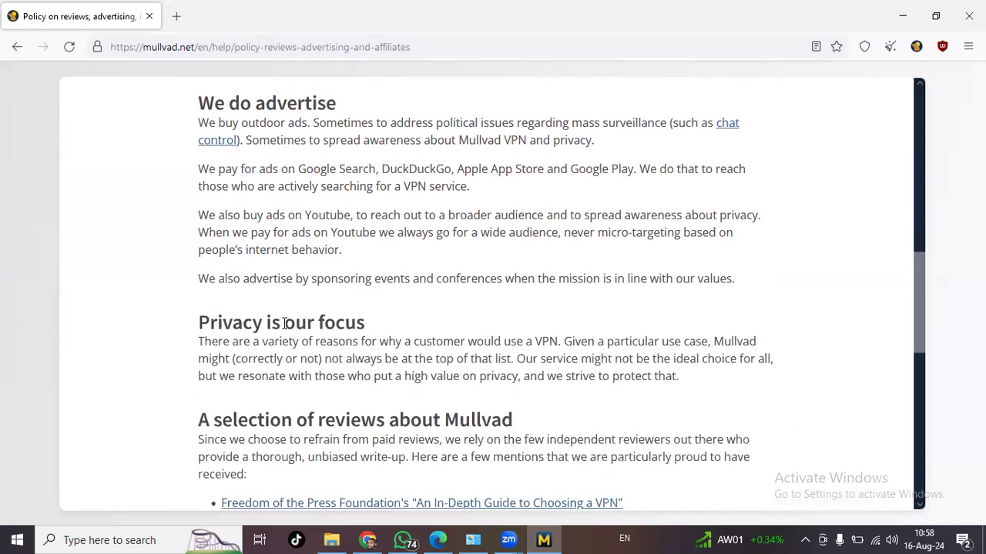
scroll(445, 247, up, 2)
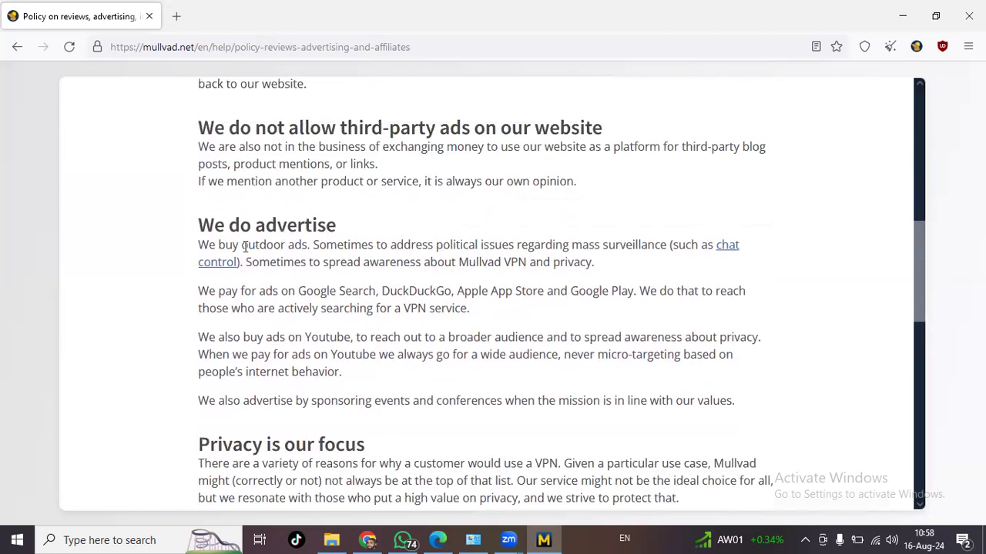
drag(245, 246, 320, 245)
drag(388, 244, 558, 243)
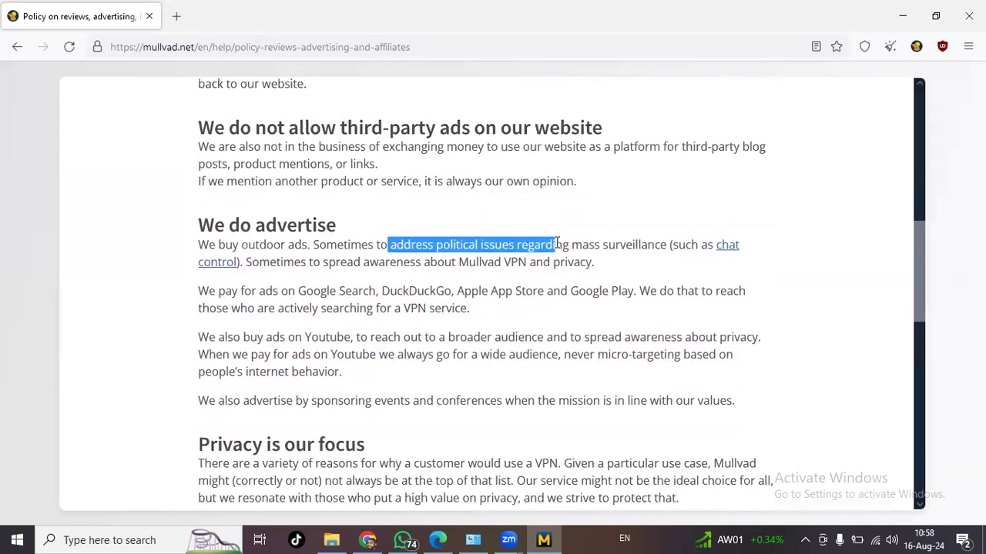
click(669, 244)
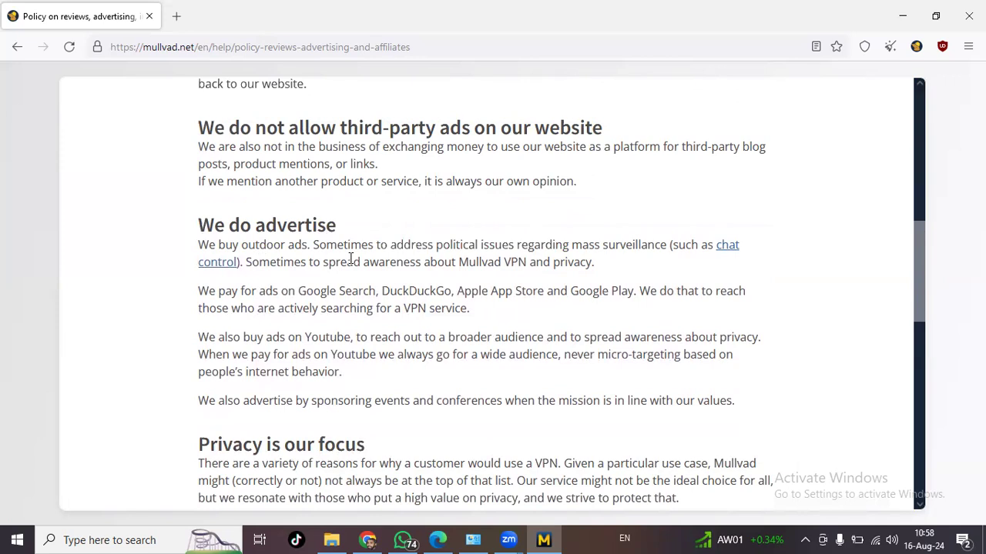
Step: Read the "We do advertise" sentence on spreading awareness about Mullvad VPN and privacy, highlighting parts of it
drag(352, 262, 604, 267)
click(475, 265)
drag(460, 262, 639, 260)
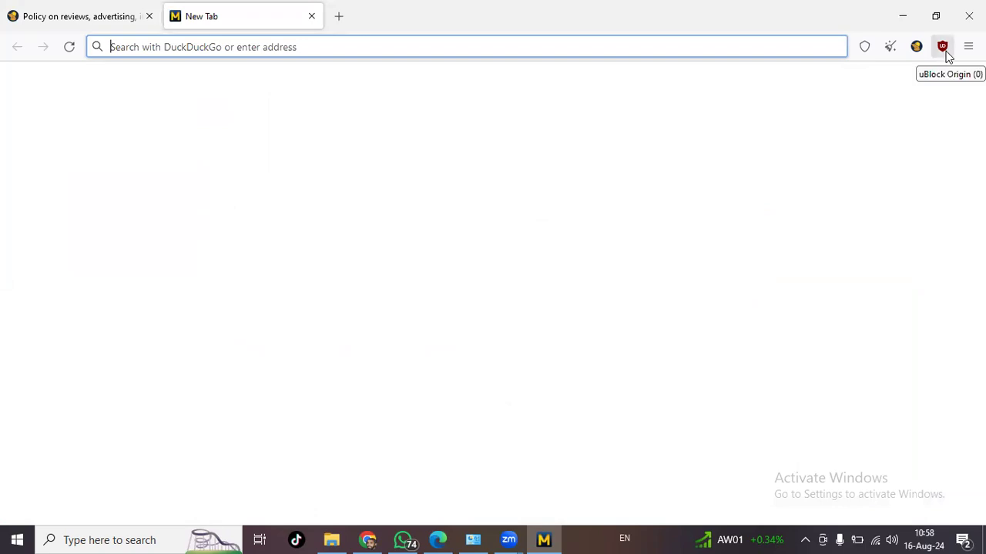
Step: Inspect the uBlock Origin extension and the Mullvad extension's connection status and proxy options, and close the extension's pop-up
click(942, 48)
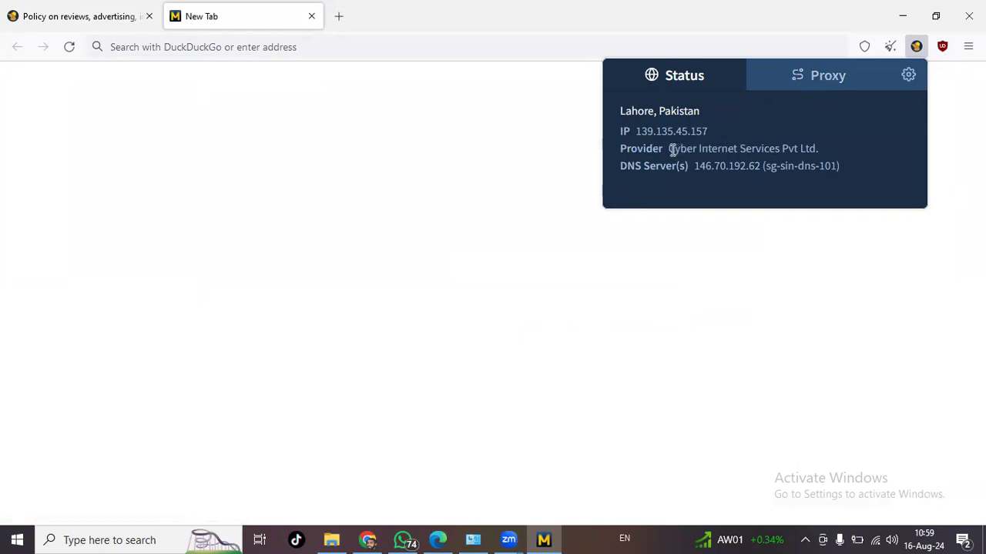
drag(673, 149, 810, 161)
click(639, 128)
click(807, 74)
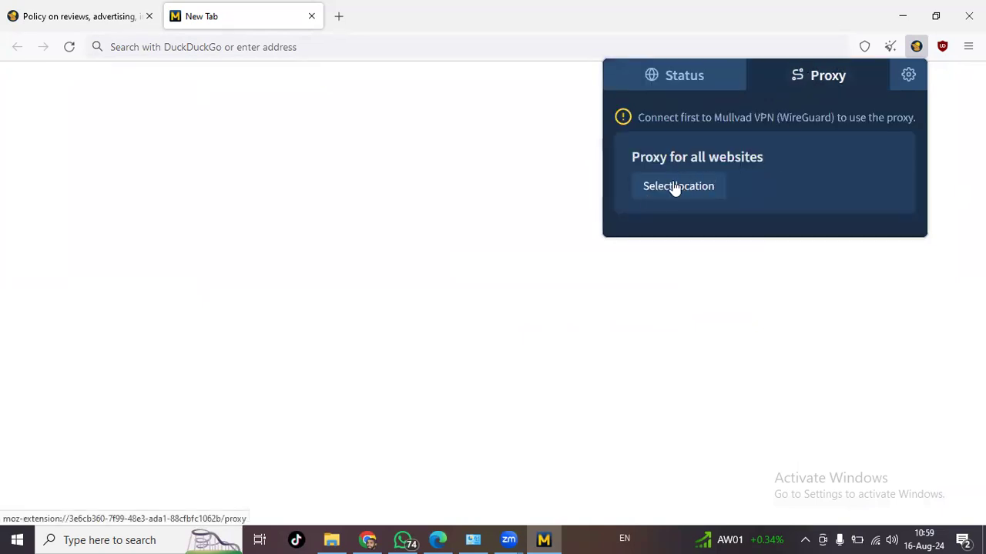
click(756, 23)
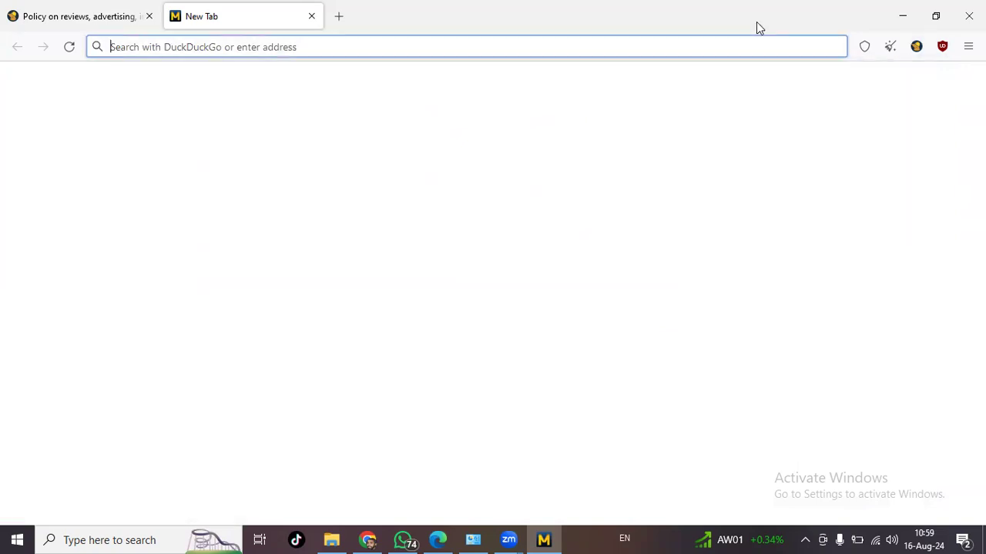
Step: Bring up the identity reset prompt, read its text about closing all windows and tabs, and cancel it
click(887, 49)
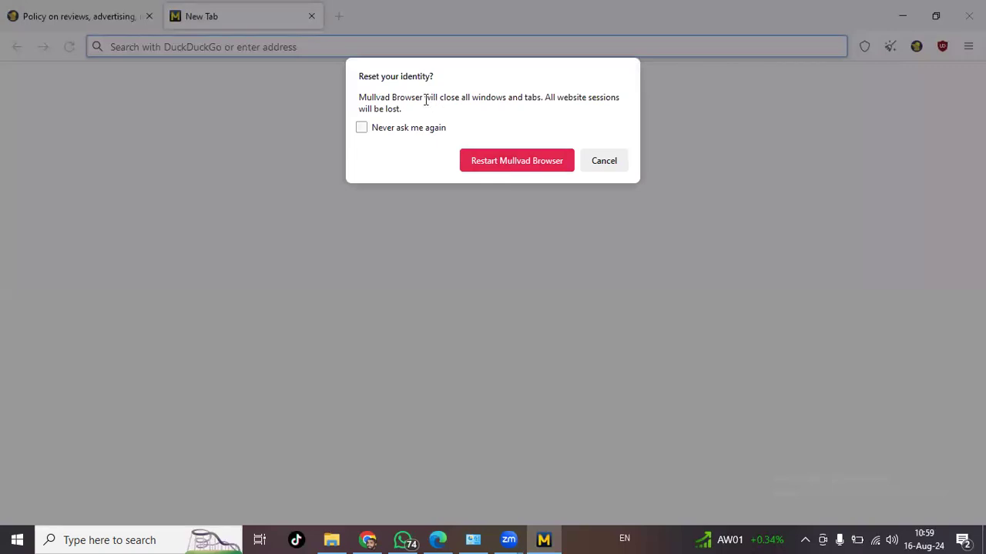
drag(425, 100, 568, 106)
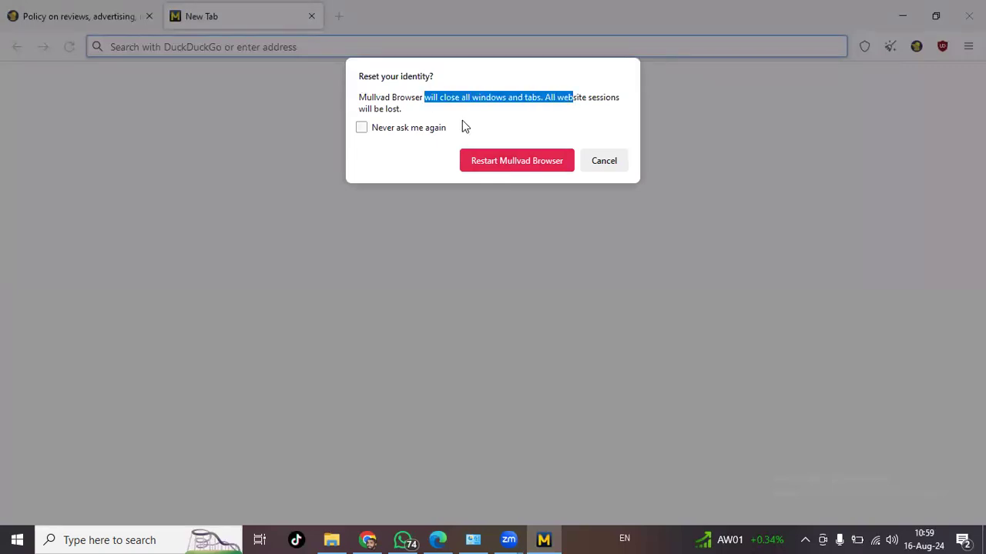
click(605, 162)
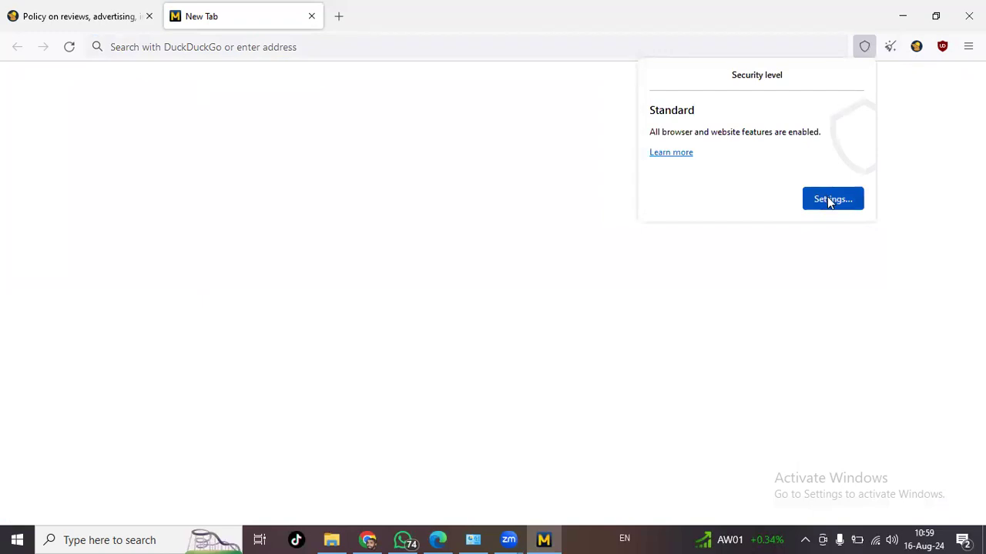
Step: Open the security level settings and look through the Privacy & Security page, including secure DNS, address bar suggestions and permissions
click(830, 200)
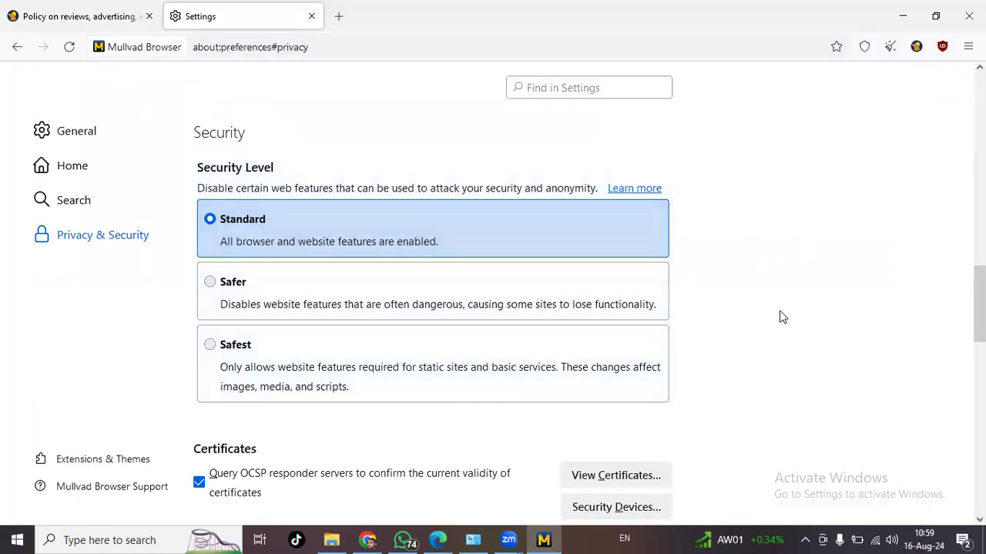
scroll(783, 302, down, 1)
scroll(783, 302, down, 10)
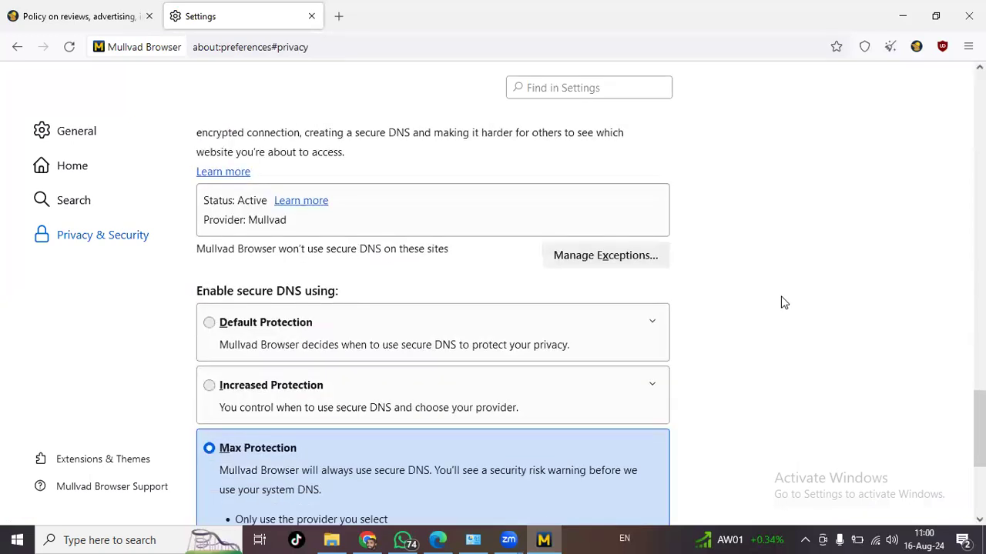
scroll(783, 303, down, 3)
scroll(783, 303, down, 2)
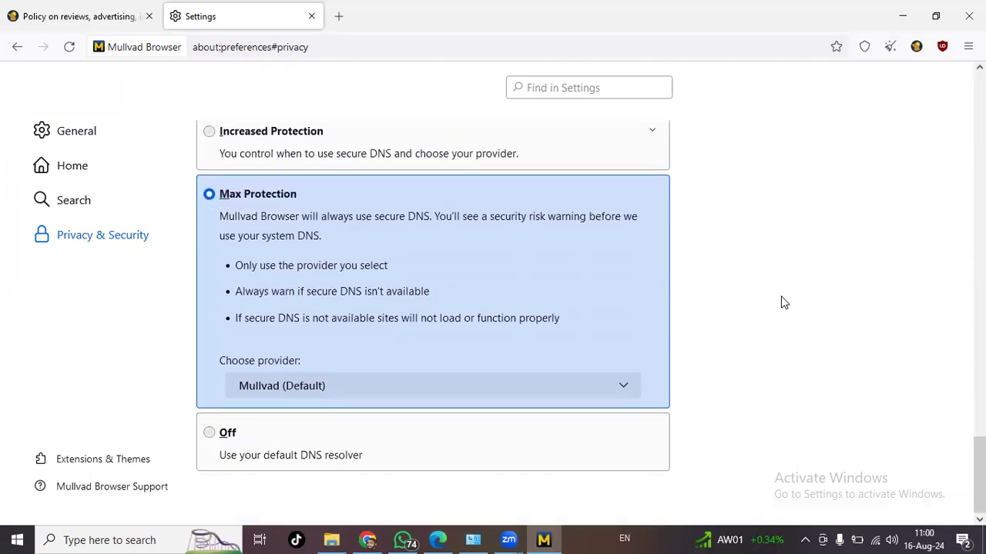
scroll(783, 302, up, 10)
scroll(783, 302, up, 10)
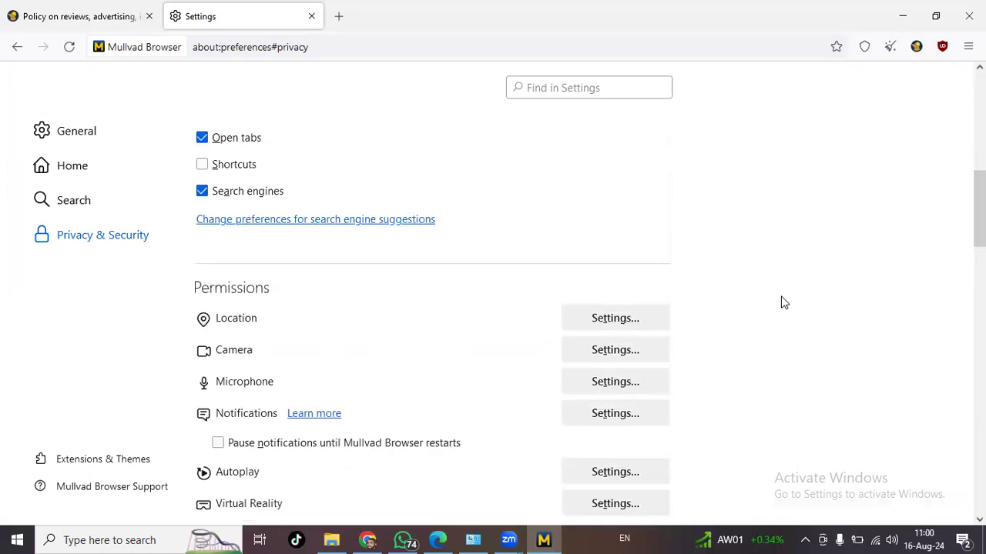
scroll(783, 303, down, 2)
scroll(783, 303, down, 1)
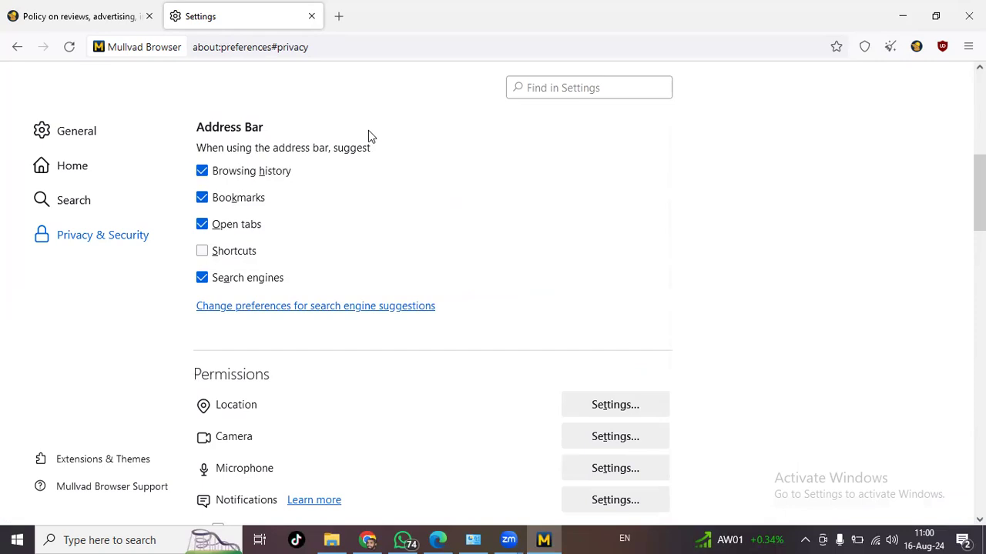
scroll(475, 182, down, 2)
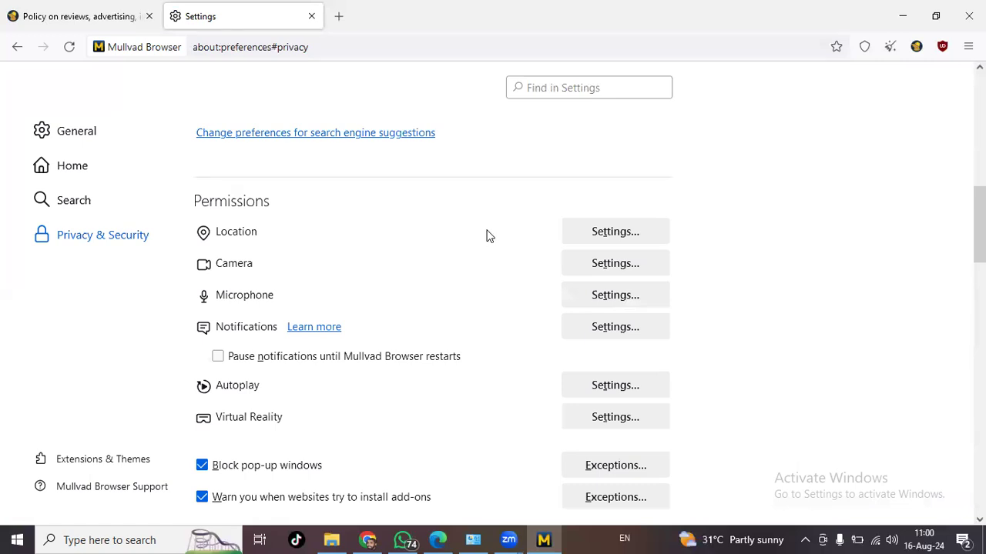
Step: View the location and camera permission dialogs without saving changes, and look over the security level, certificate and HTTPS-Only Mode settings
click(633, 236)
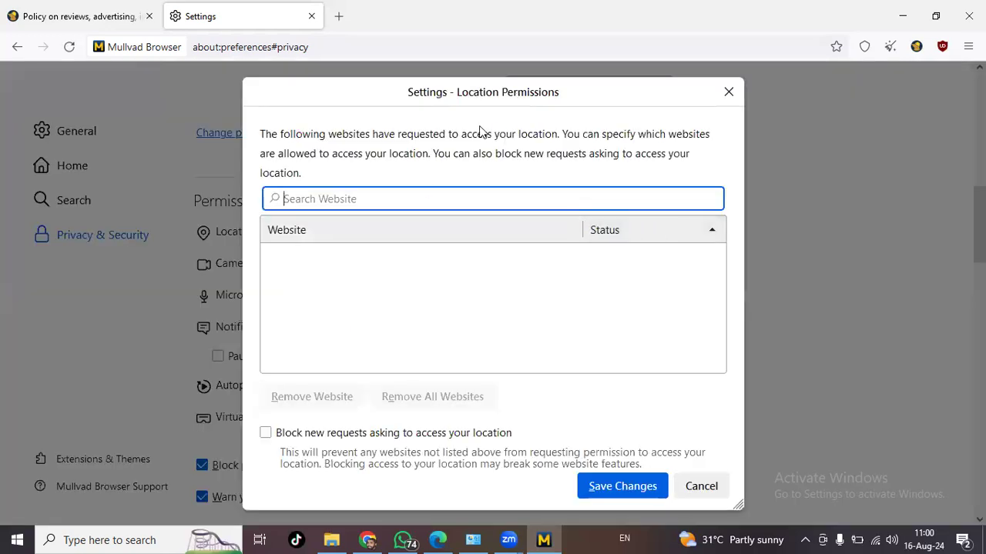
click(702, 494)
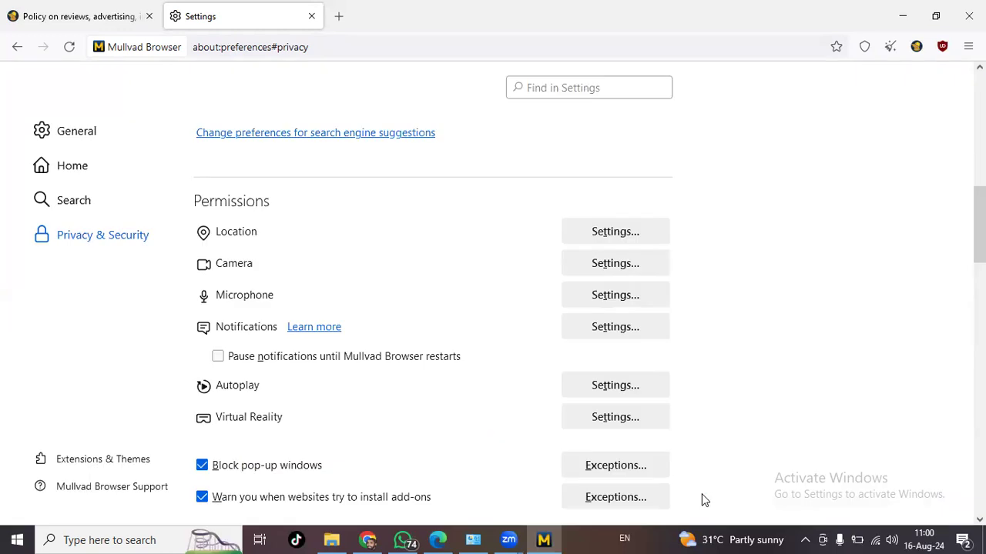
click(621, 260)
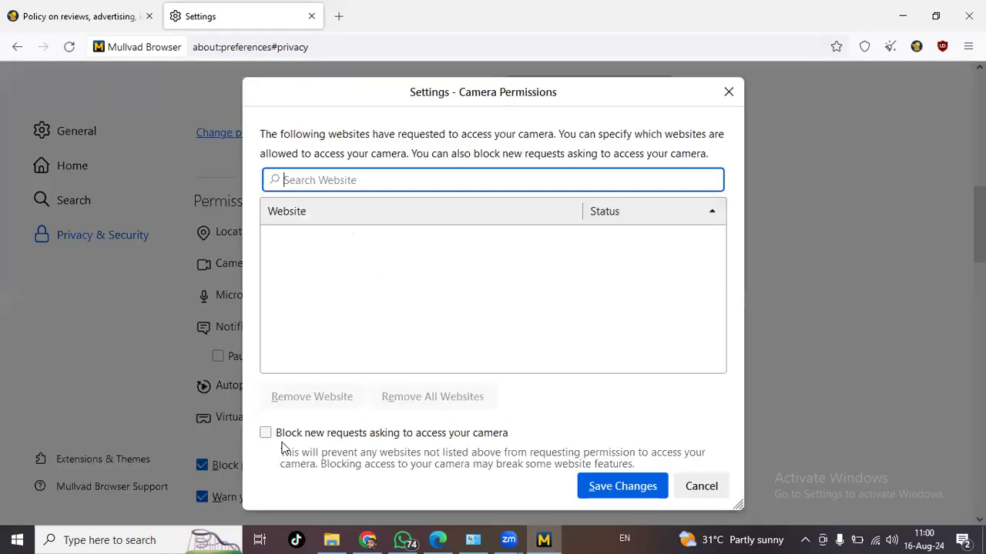
click(728, 92)
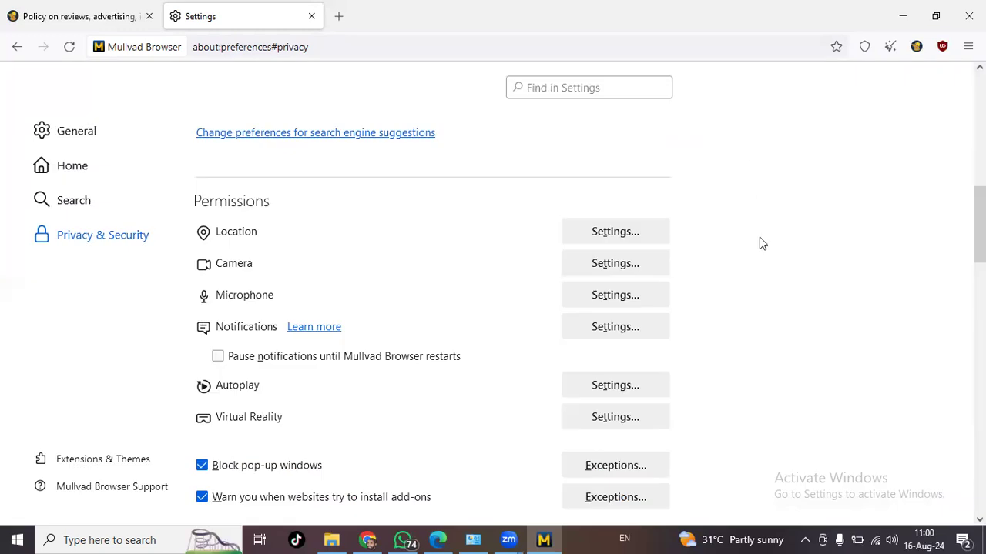
scroll(761, 243, down, 3)
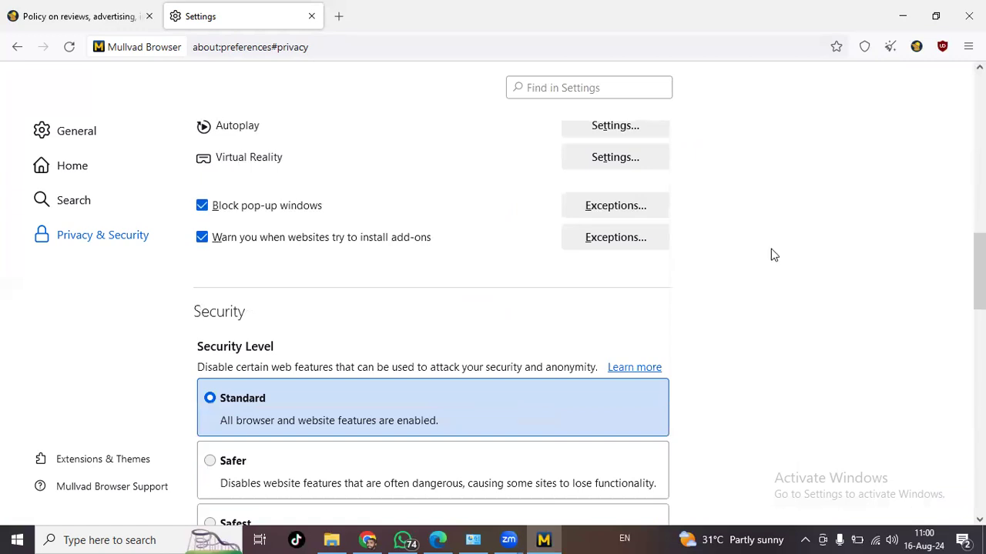
scroll(769, 253, down, 4)
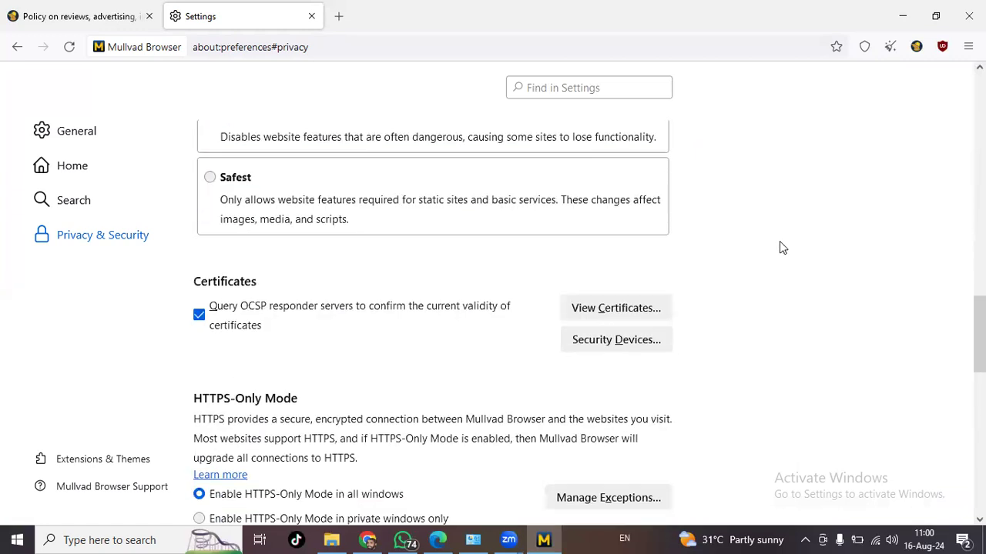
scroll(779, 247, down, 1)
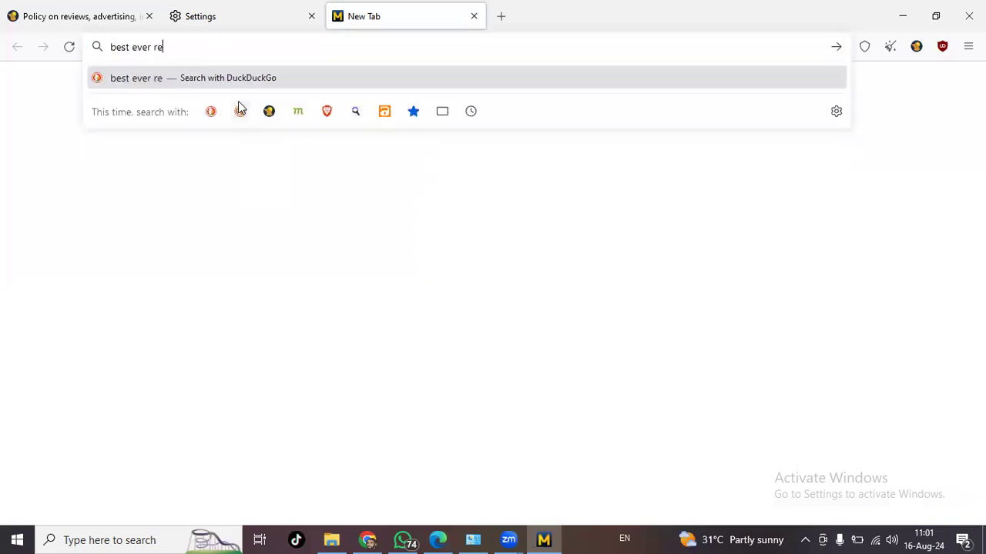
Step: Search DuckDuckGo for "best ever retro cars ever made" in a new tab
text(cars e)
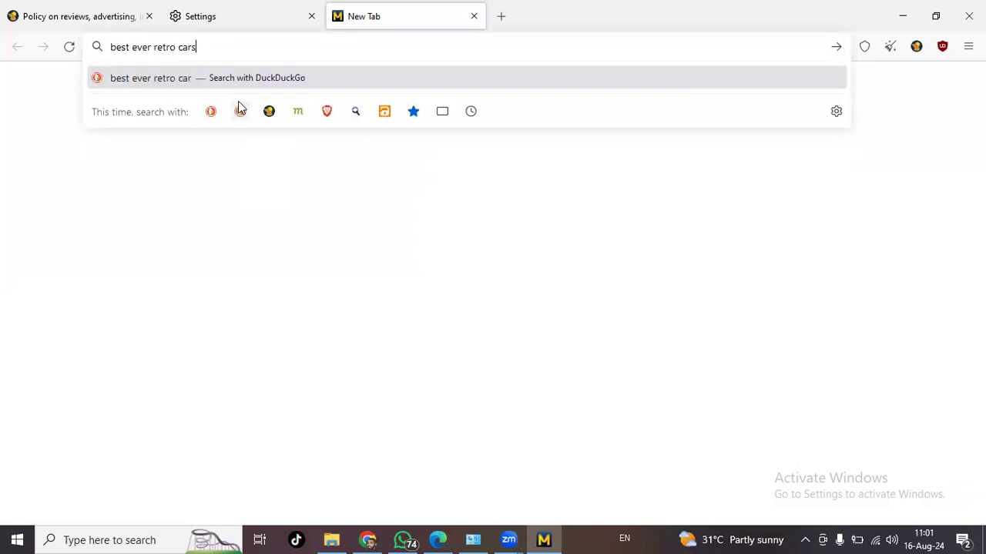
text(ver made)
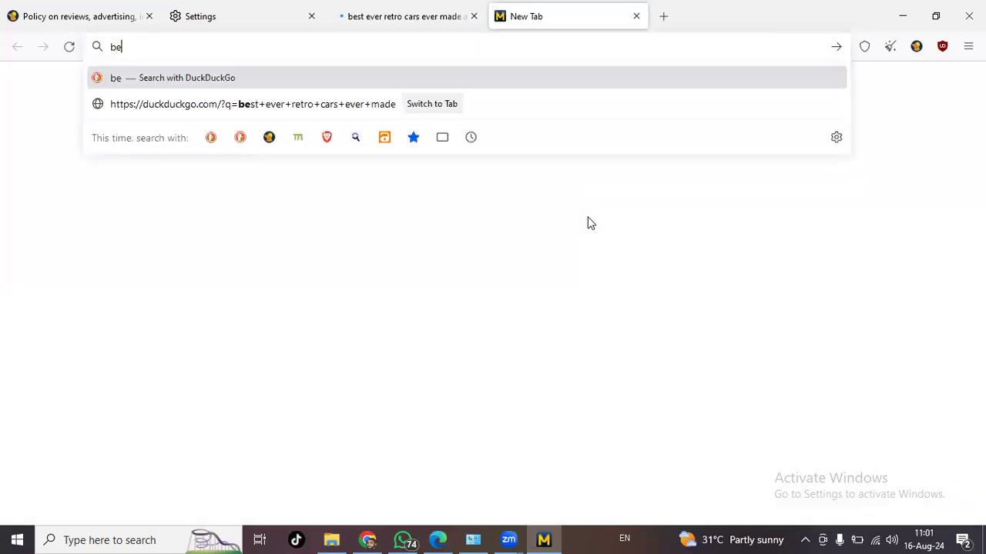
Step: Search DuckDuckGo for "retro petrol stations pictures across the US" in another new tab
key(BackSpace)
key(BackSpace)
text(retro petr)
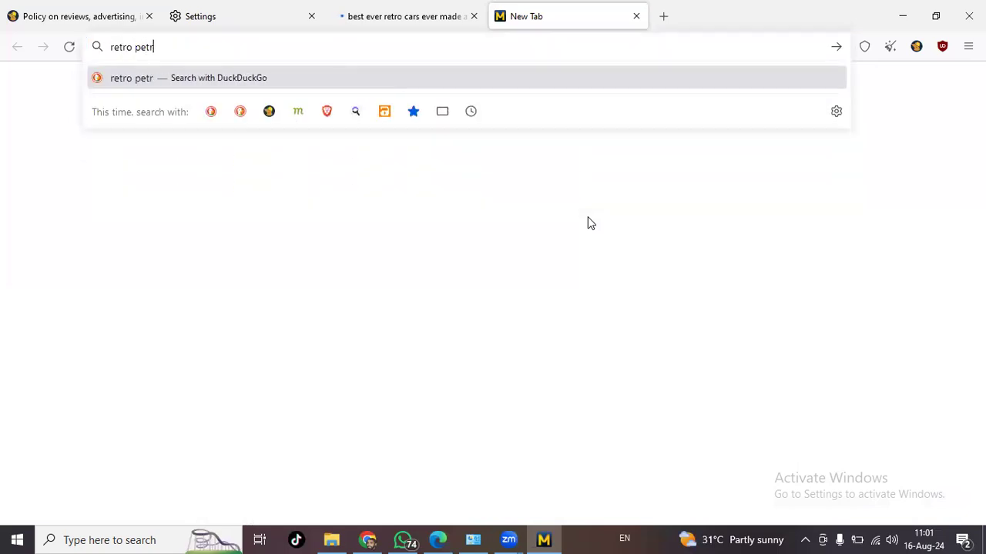
text(ol stations a)
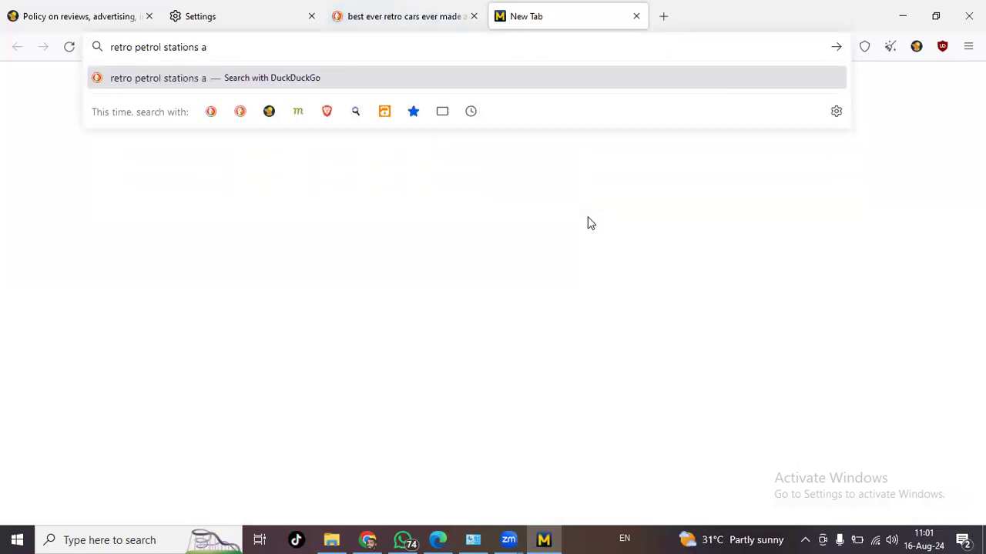
key(BackSpace)
key(BackSpace)
text(pictures)
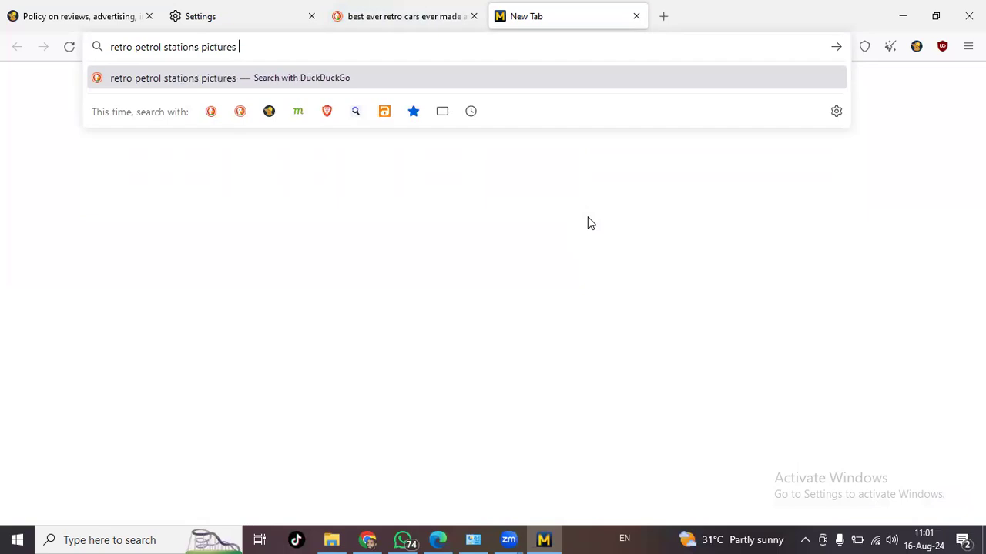
text( across the US)
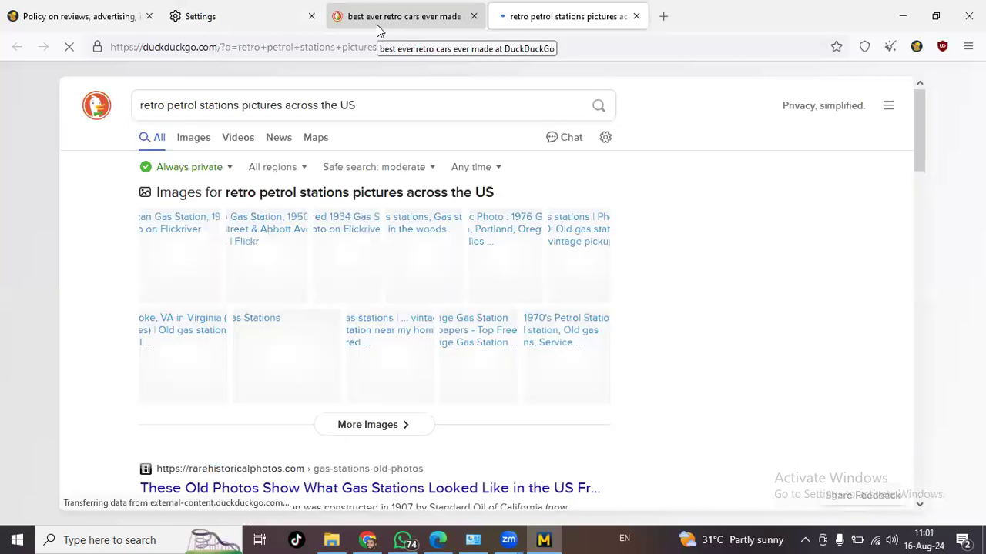
Step: Return to the retro cars results and open the Autoweek greatest classic cars article in a background tab
click(376, 27)
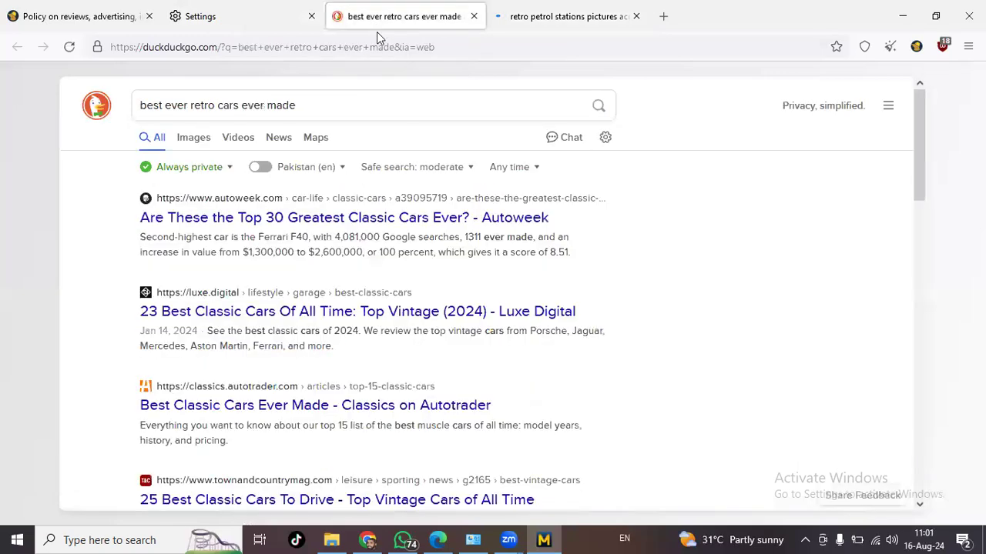
middle_click(329, 223)
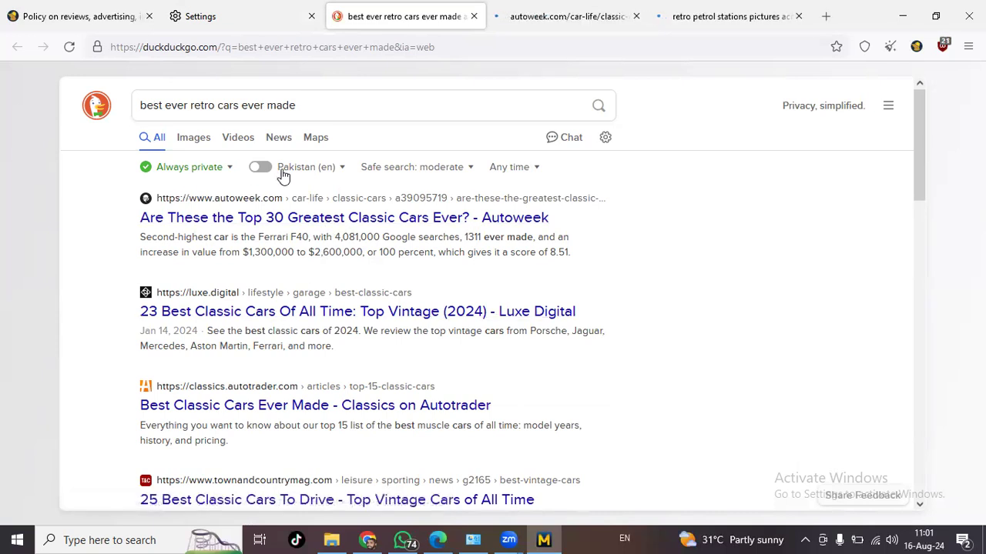
Step: Read DuckDuckGo's "Always private" note about search tracking, highlighting part of it, and close the note
click(227, 168)
drag(200, 198, 241, 198)
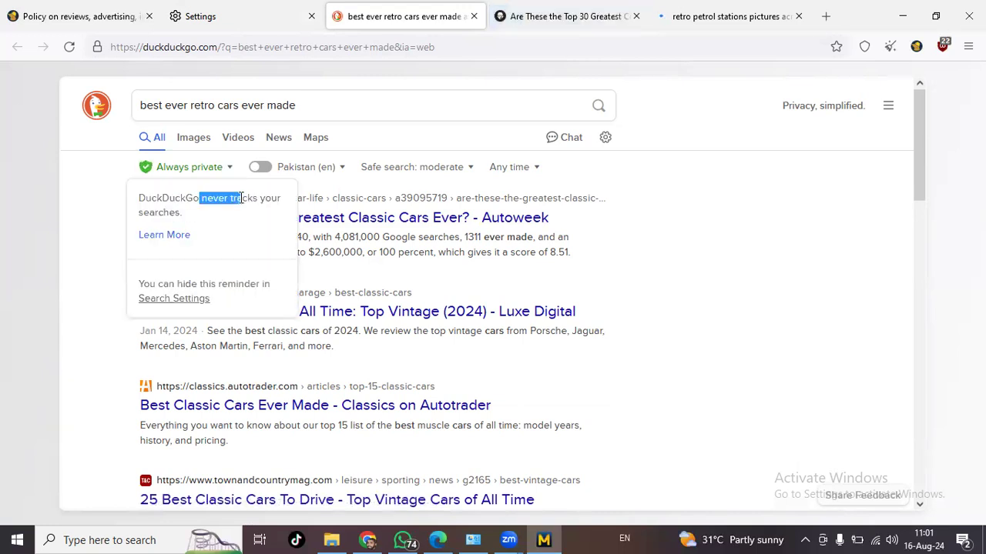
click(231, 198)
click(227, 167)
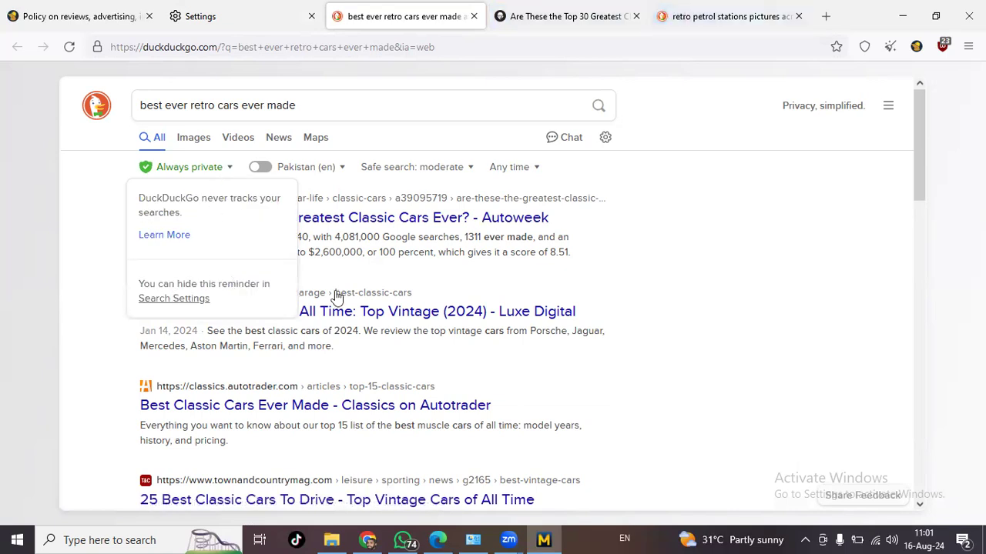
click(862, 270)
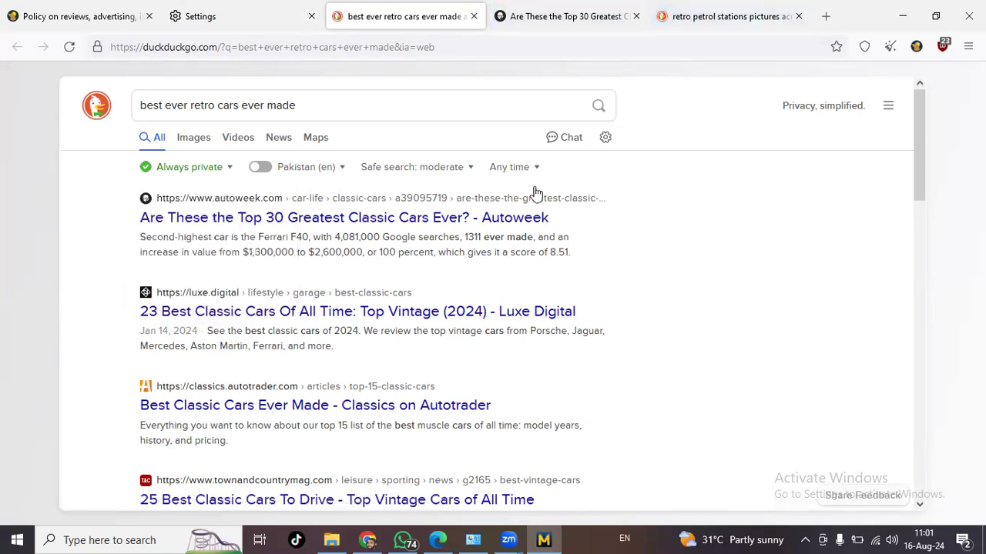
Step: View the safe search and time range filter options without changing them, and scan further down the retro cars results
click(453, 170)
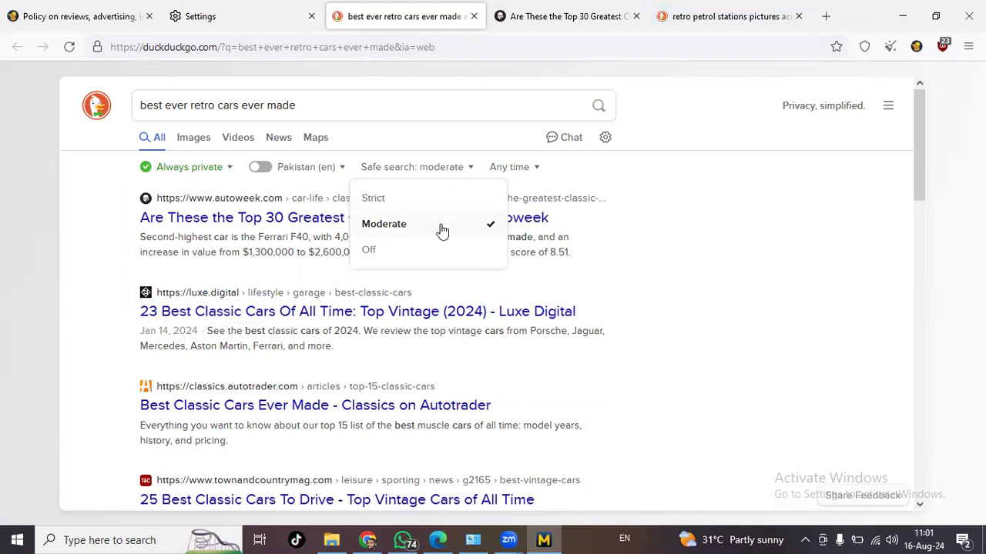
click(526, 170)
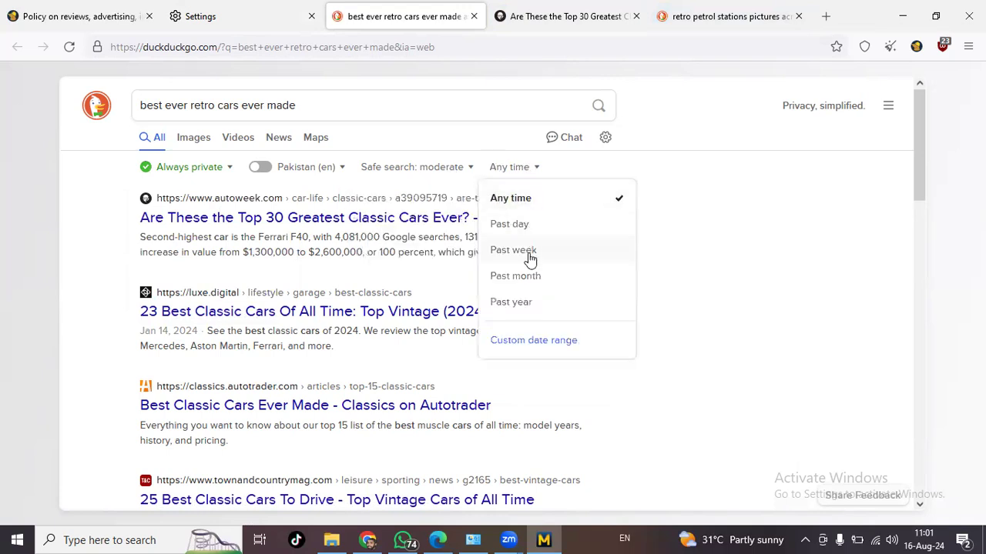
click(895, 275)
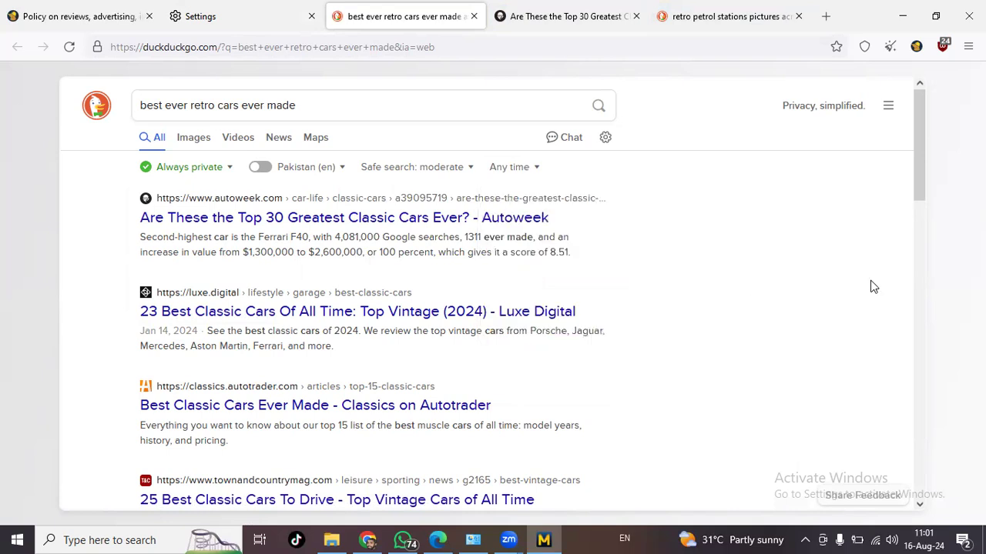
scroll(853, 267, down, 3)
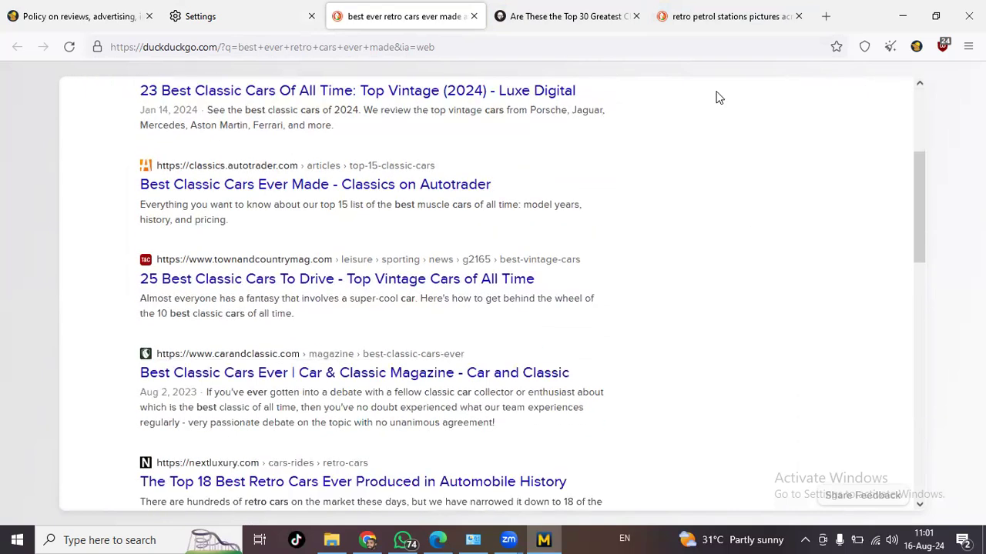
Step: Switch to the Autoweek greatest classic cars article and look over its headline and opening photo
click(606, 23)
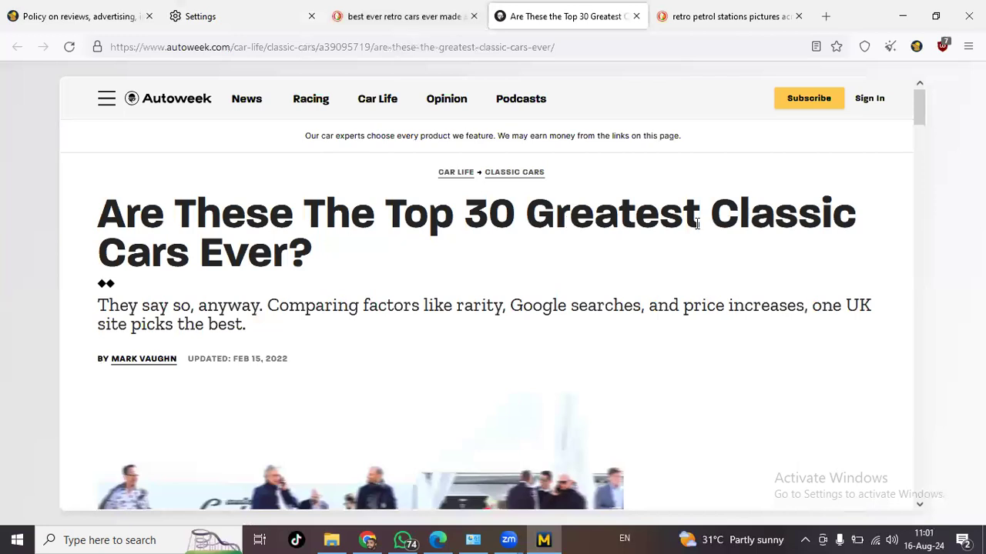
scroll(698, 223, down, 2)
scroll(697, 222, up, 2)
scroll(700, 229, down, 3)
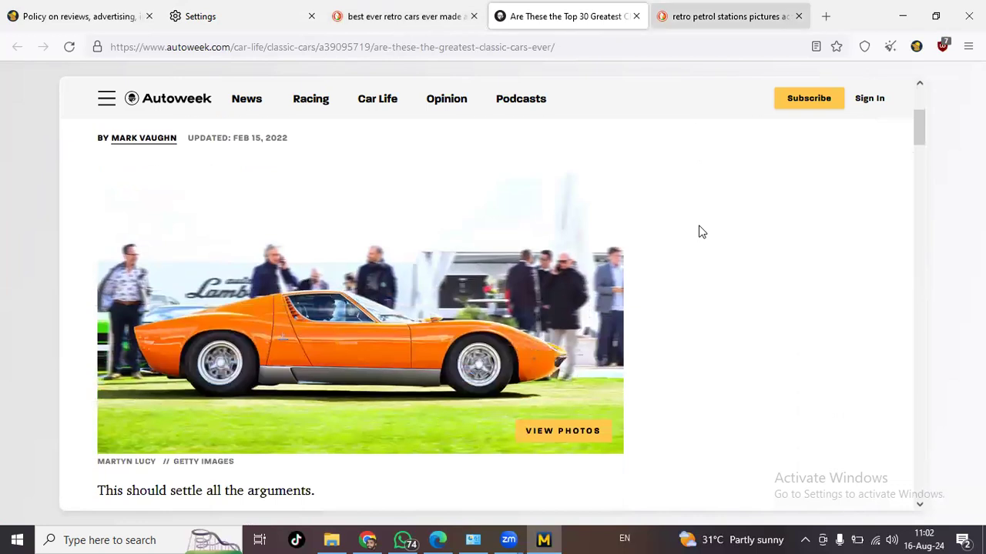
Step: Show the image results for the "retro petrol stations pictures across the US" search
key(ctrl+Tab)
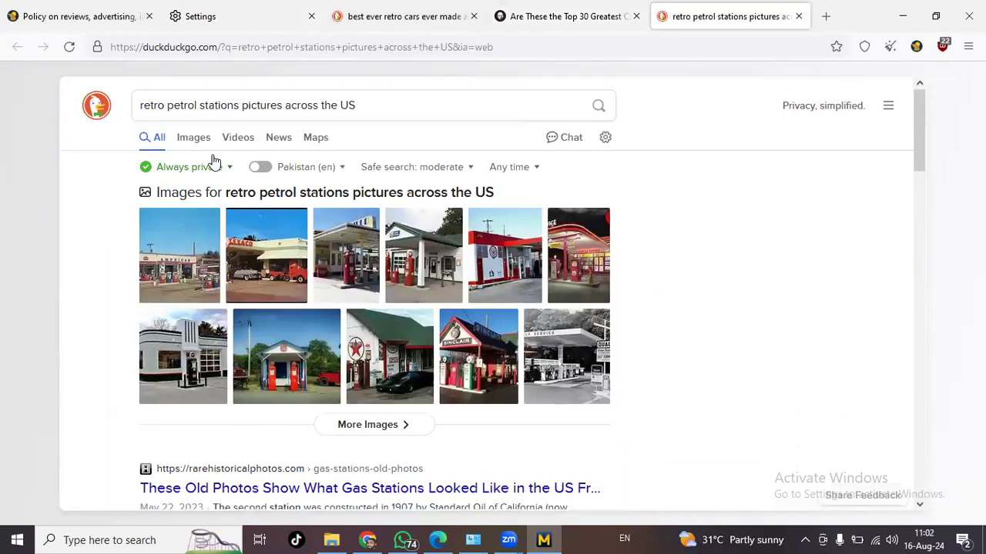
click(196, 137)
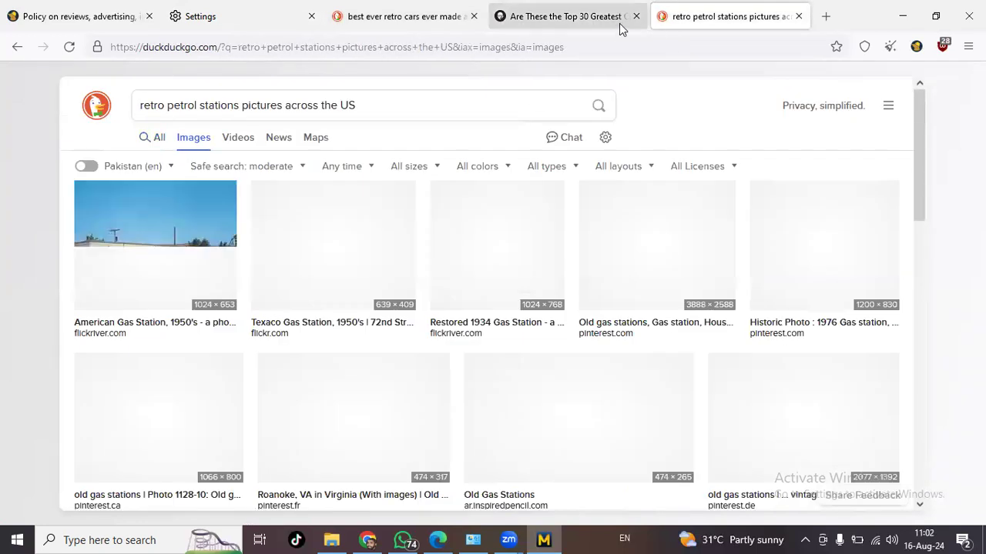
Step: Return to the Autoweek article and look through its photos, text and the related Plymouth stories below it
click(621, 28)
scroll(730, 283, down, 8)
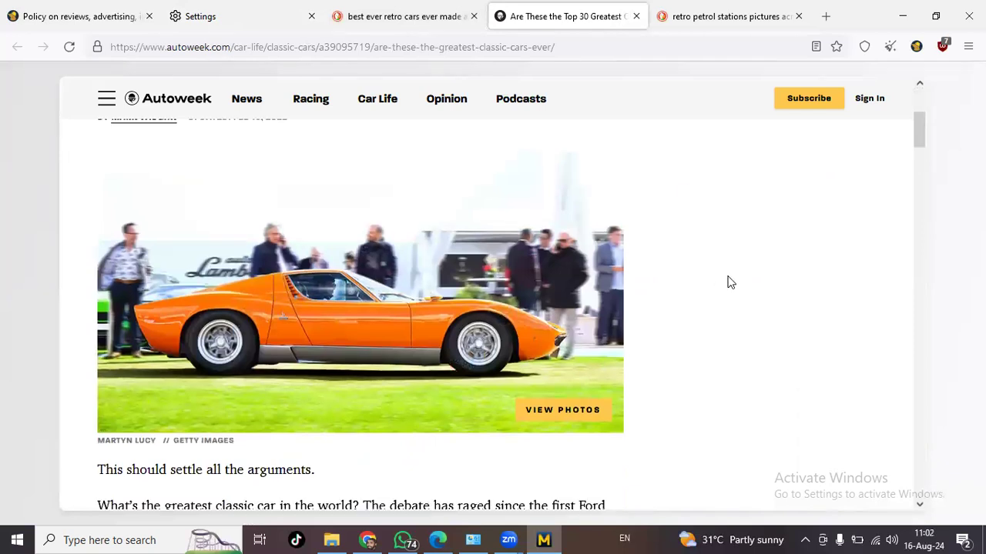
scroll(728, 280, down, 10)
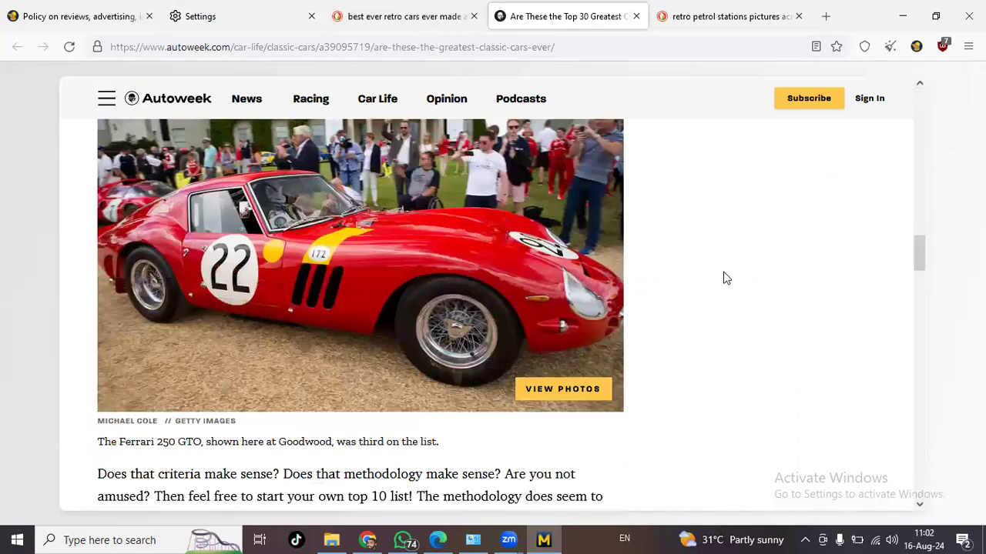
scroll(724, 278, down, 2)
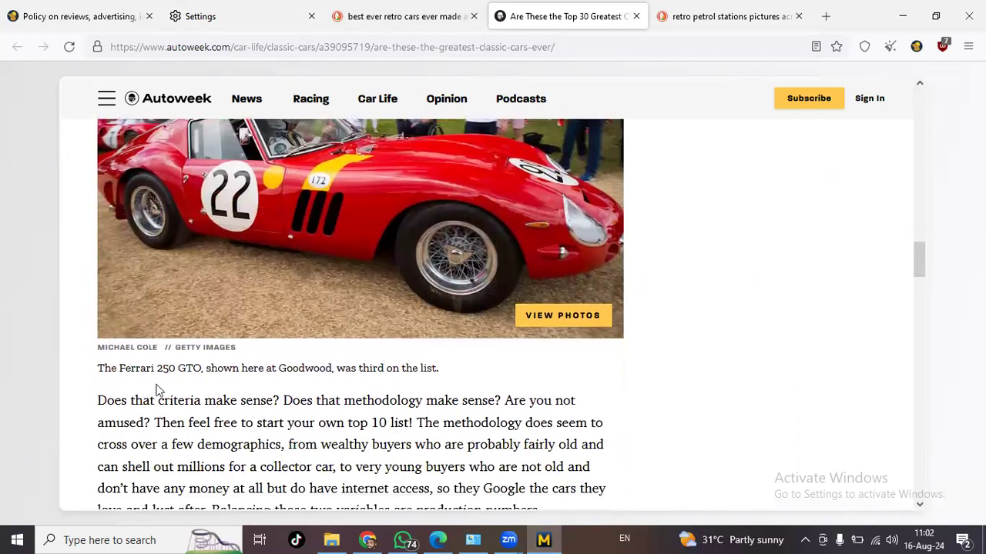
scroll(421, 345, down, 8)
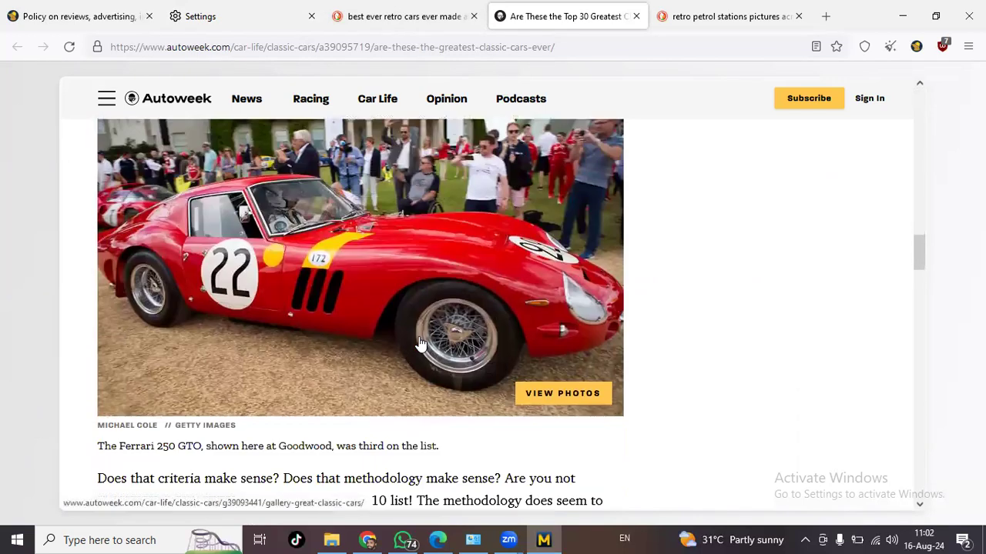
scroll(421, 345, down, 5)
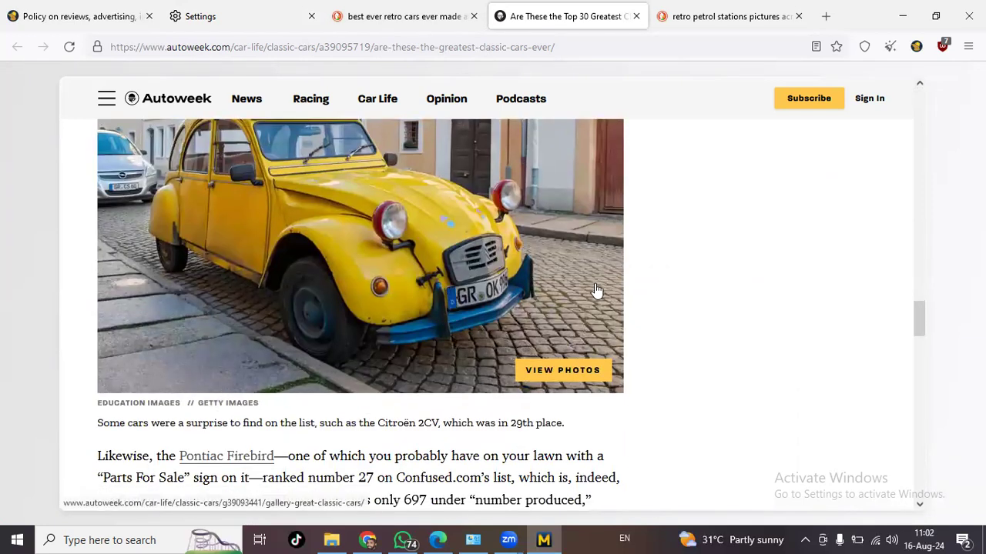
scroll(599, 291, down, 5)
scroll(602, 287, down, 15)
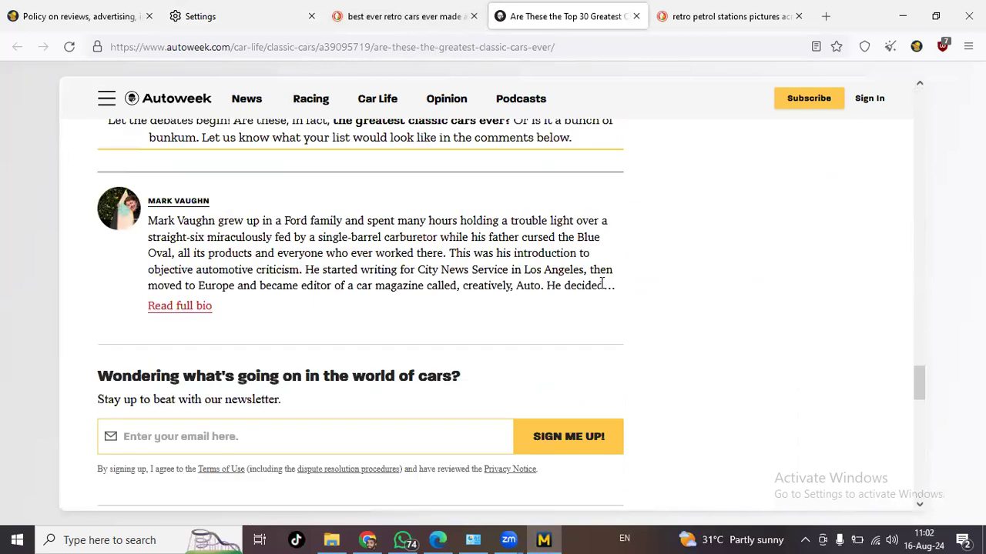
scroll(603, 288, down, 5)
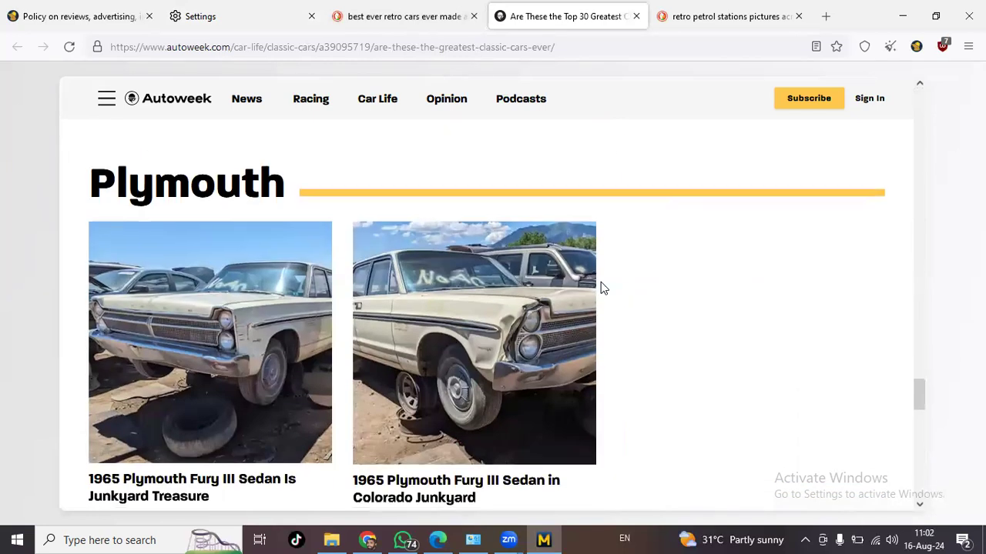
scroll(604, 294, down, 4)
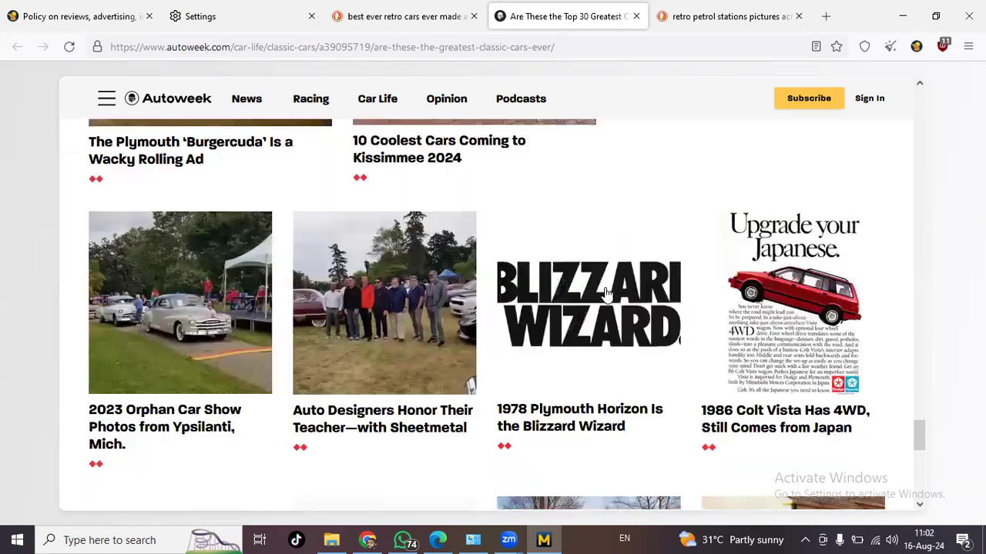
scroll(847, 287, down, 5)
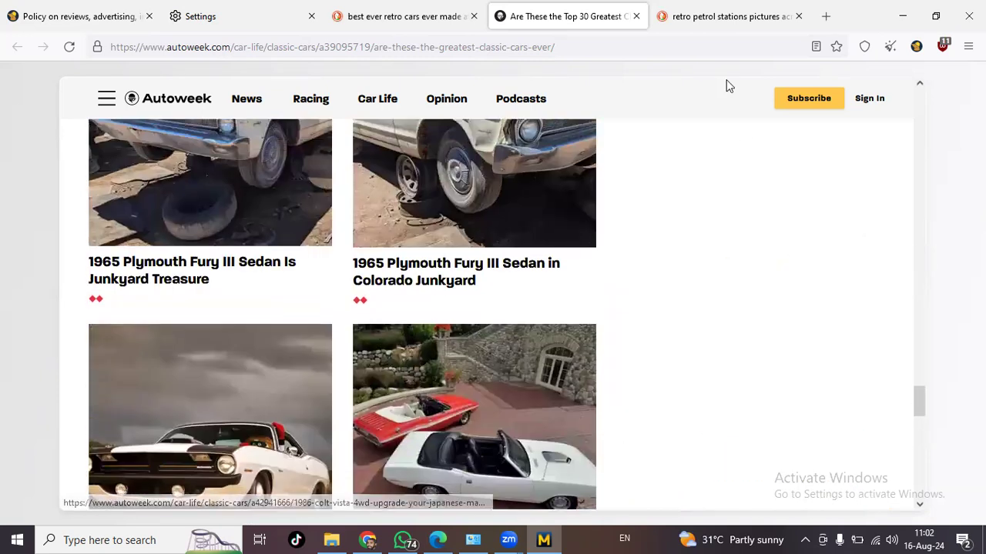
Step: Go back to the retro petrol stations image results and browse the thumbnails, returning to the first row
click(720, 29)
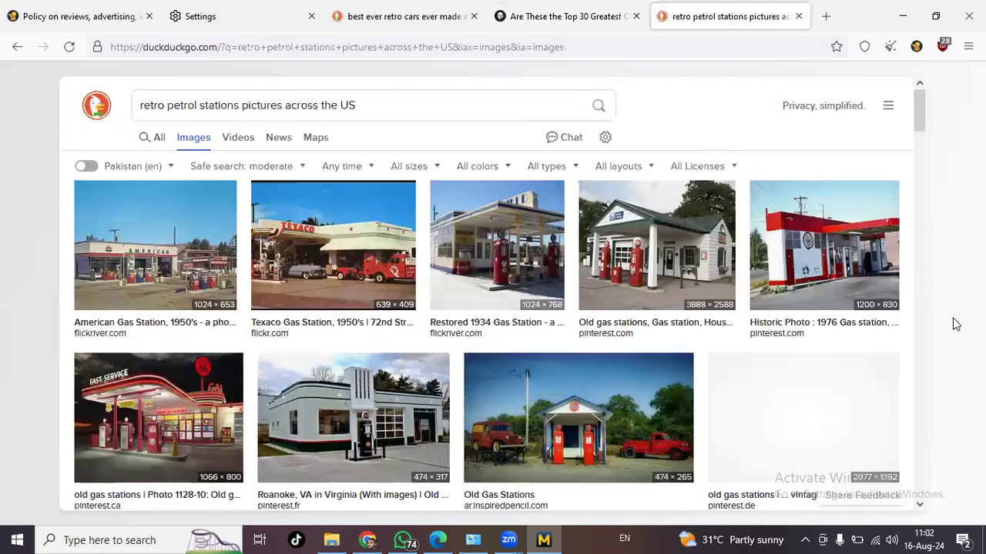
scroll(556, 281, down, 4)
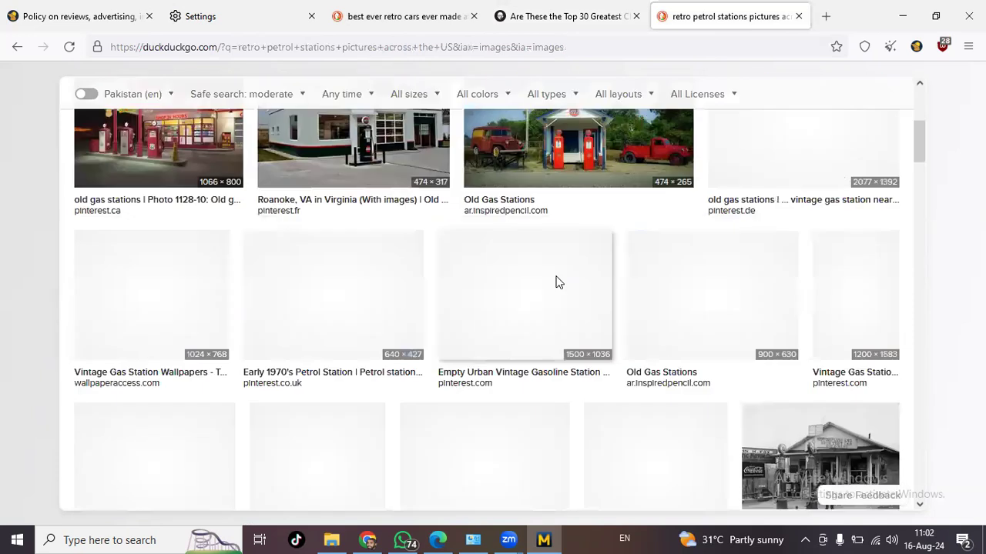
scroll(510, 337, up, 4)
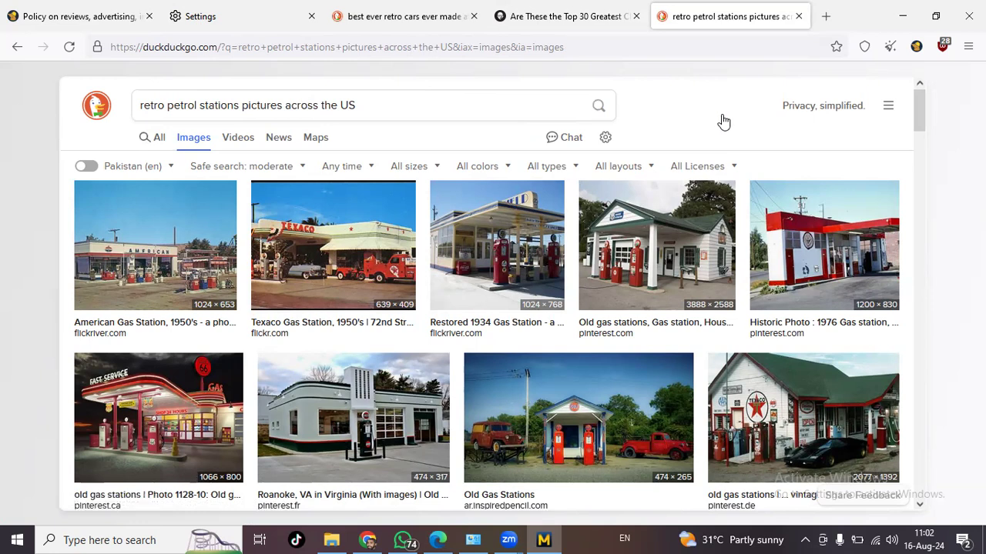
Step: Return to Mullvad's reviews and advertising policy and read its closing sections, briefly highlighting parts of the "Privacy is our focus" and "A selection of reviews about Mullvad" headings
click(105, 15)
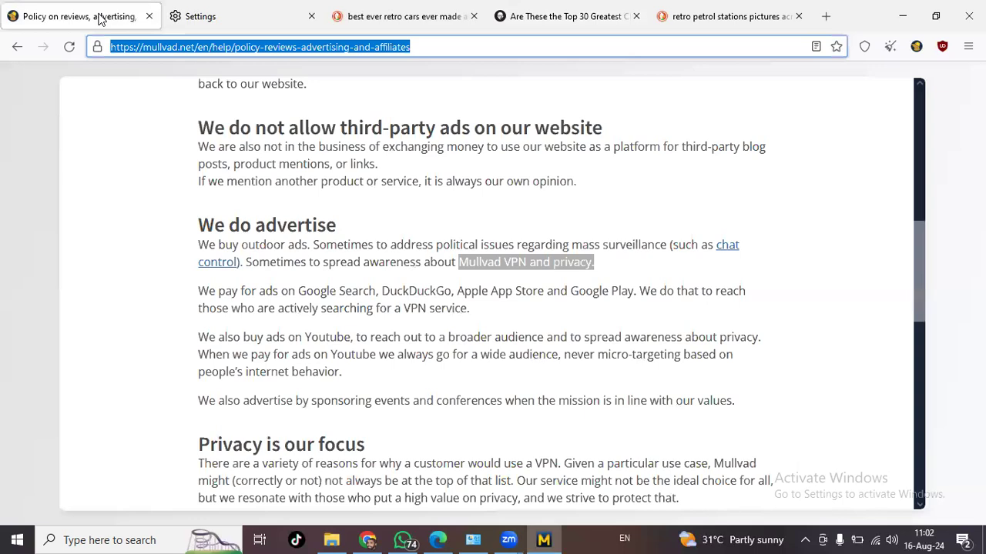
scroll(483, 311, down, 3)
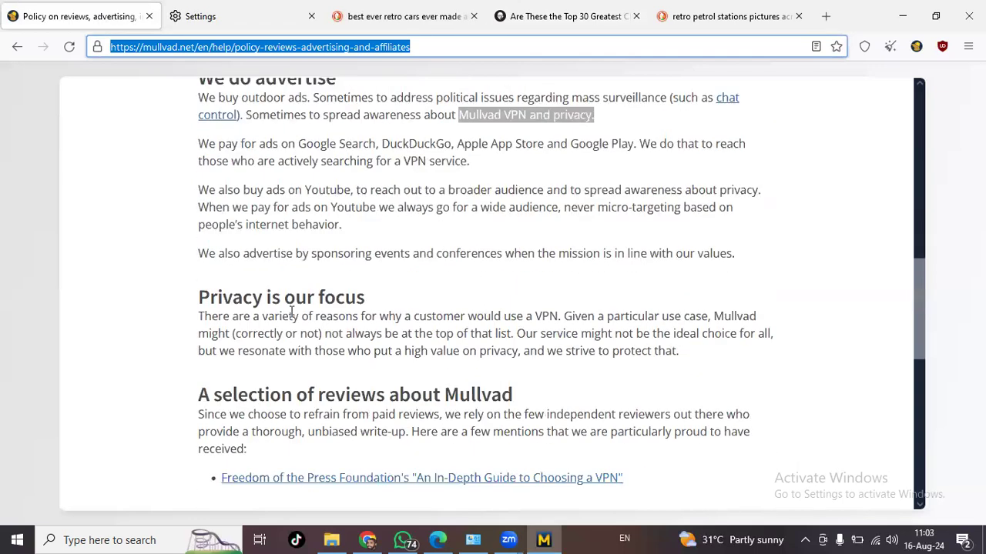
drag(284, 300, 365, 300)
click(566, 349)
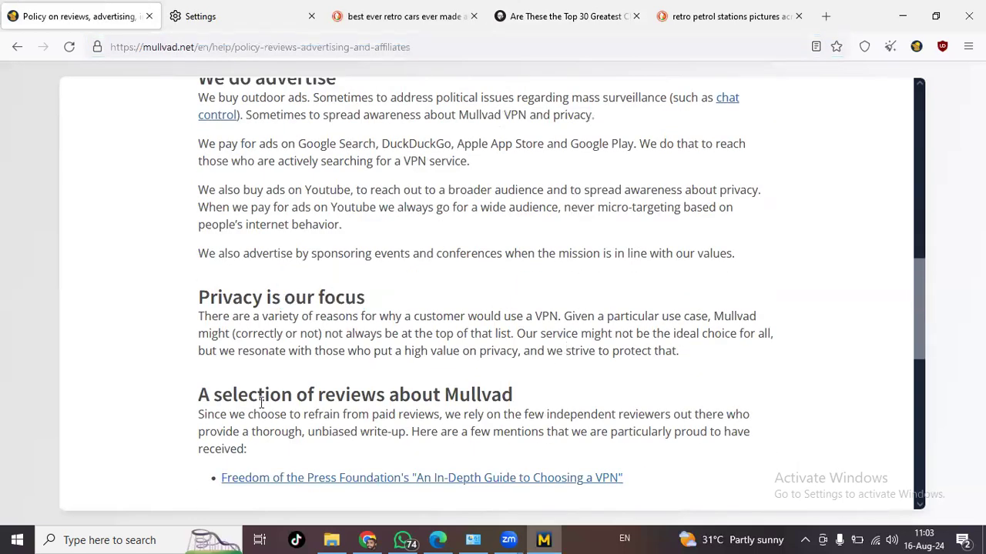
drag(257, 395, 632, 409)
click(726, 312)
scroll(726, 311, down, 5)
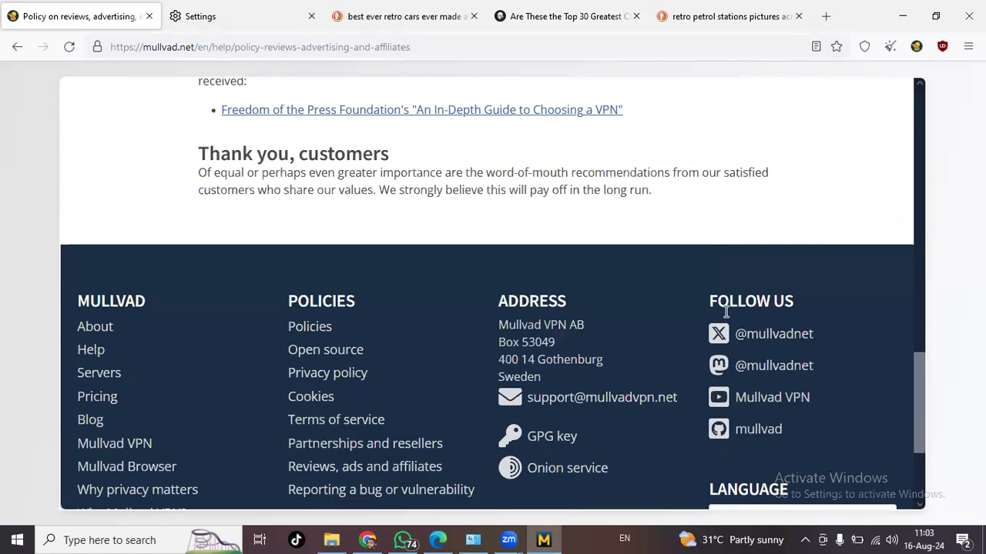
Step: Skim the whole Mullvad policy page from its title to the footer links, ending back at the title
scroll(724, 312, up, 15)
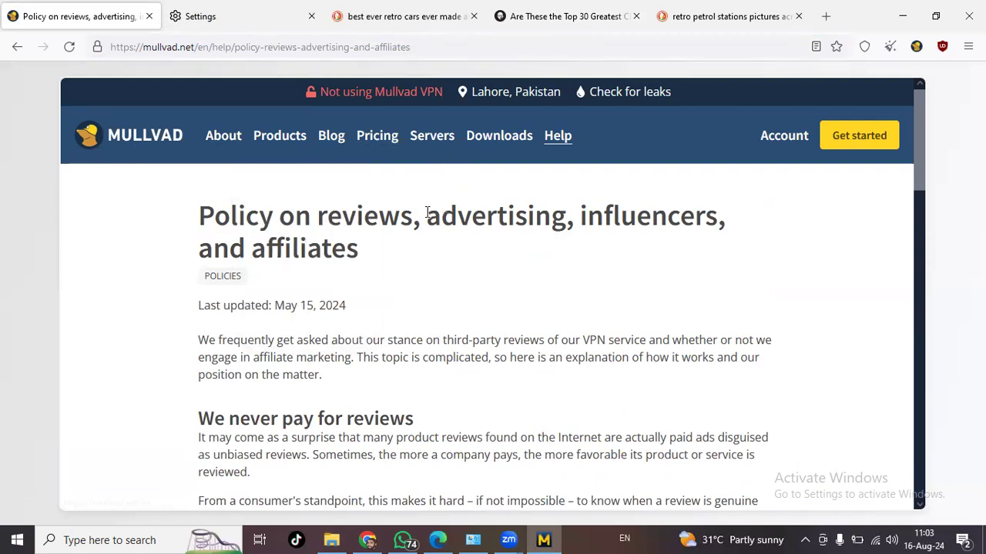
scroll(408, 256, down, 1)
scroll(408, 256, down, 2)
scroll(408, 256, up, 3)
scroll(408, 256, down, 20)
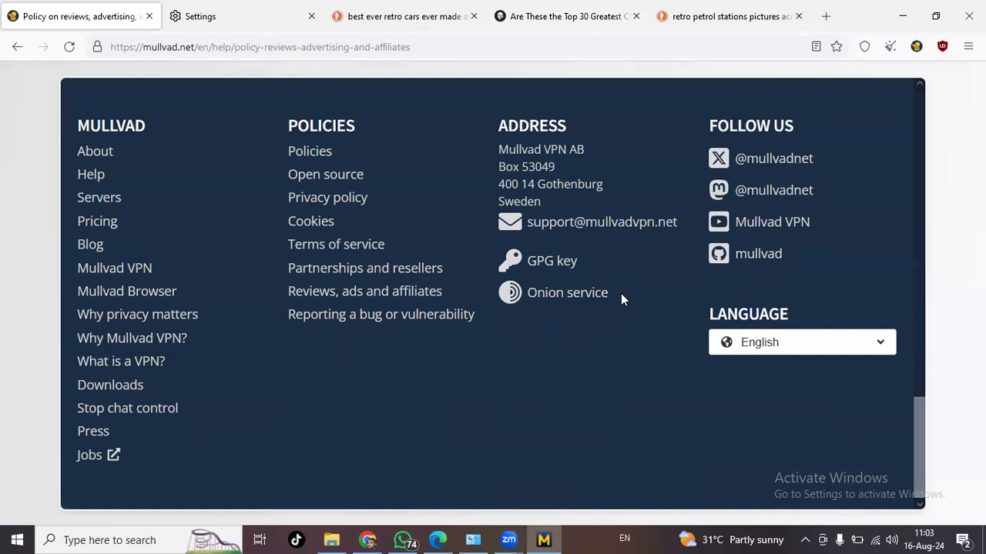
scroll(621, 293, up, 20)
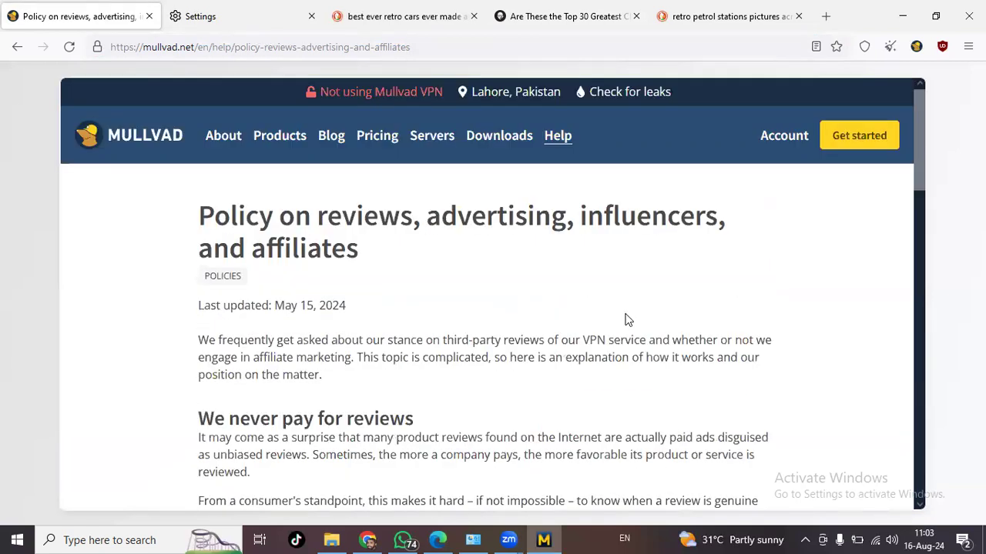